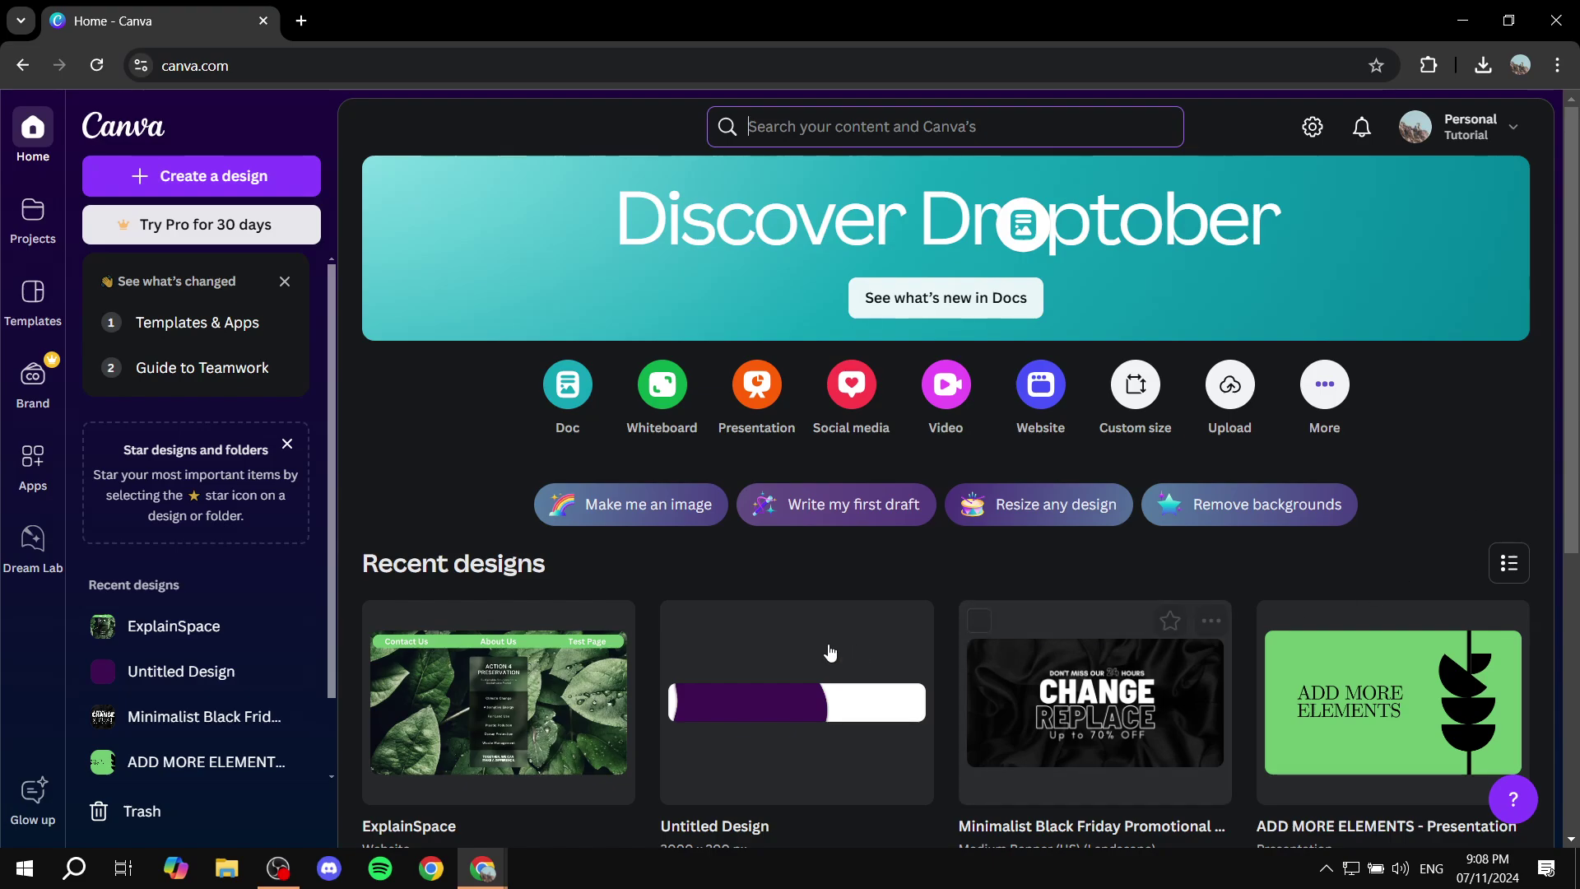
Step: Create a Medium Banner (US) (Landscape) design and add a default heading to the page
{"action": "left_click", "coordinate": [317, 176]}
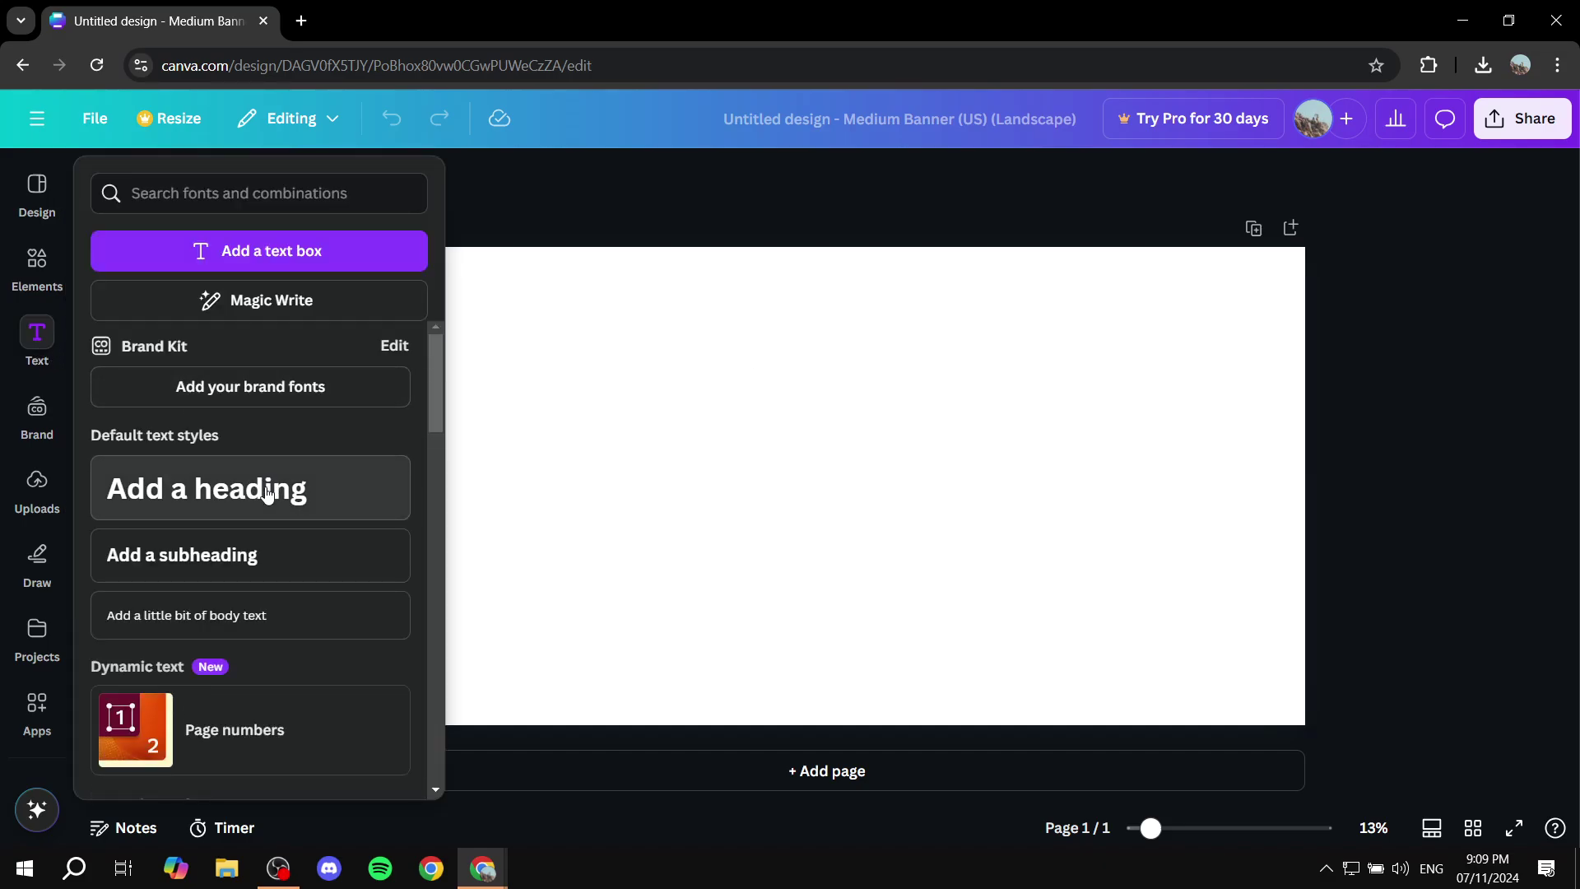
{"action": "left_click", "coordinate": [268, 487]}
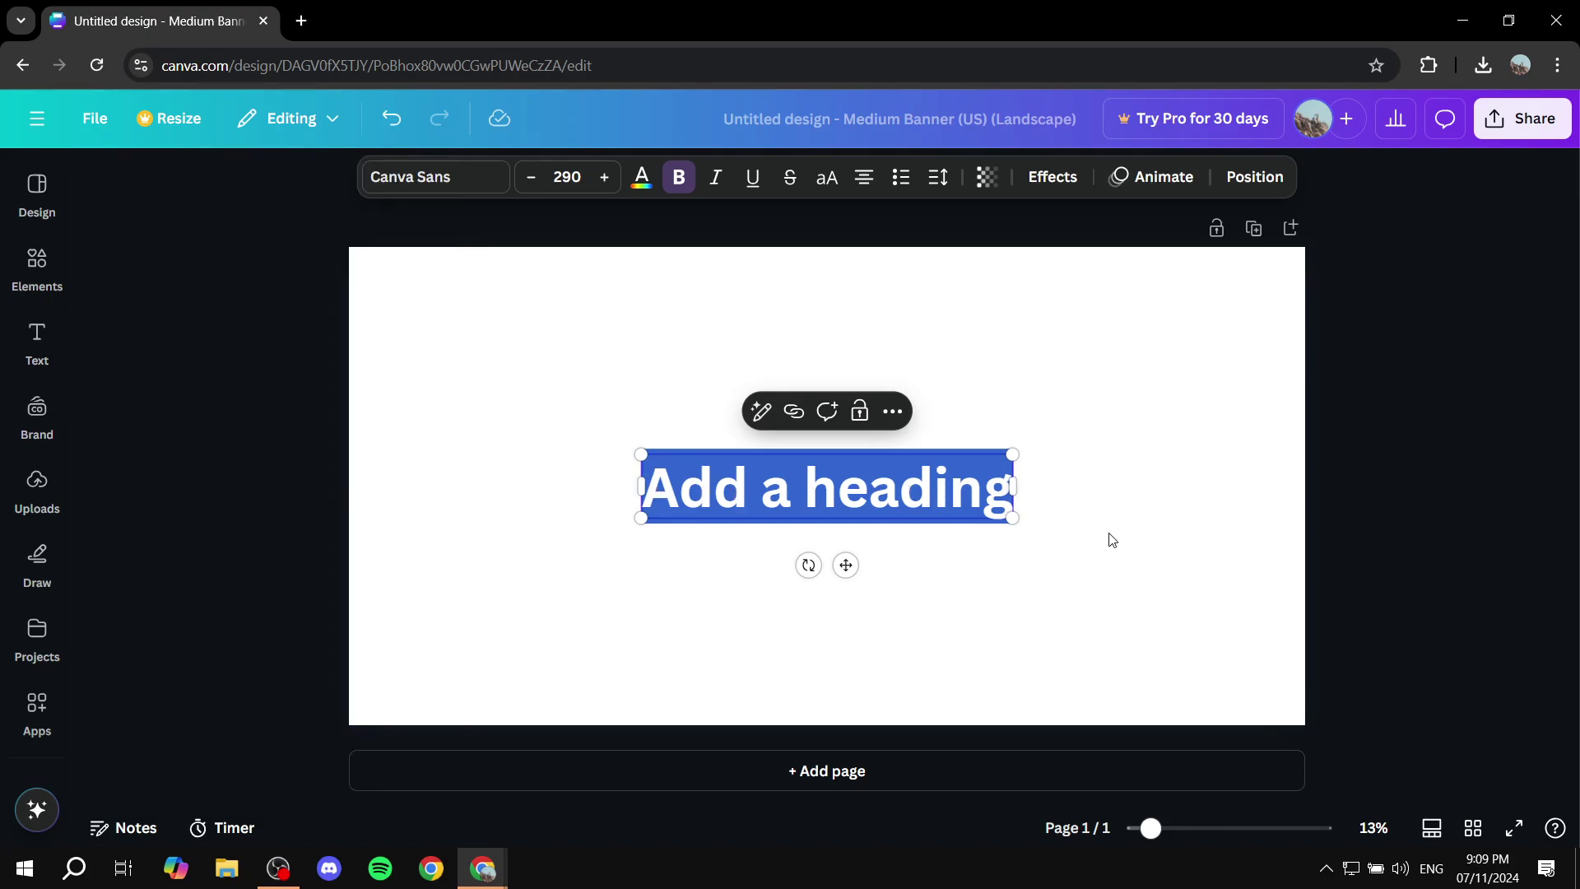
Step: Narrow the heading's text box into a column and move it to the upper part of the page
{"action": "left_click_drag", "start_coordinate": [1013, 486], "coordinate": [812, 568]}
{"action": "left_click", "coordinate": [832, 645]}
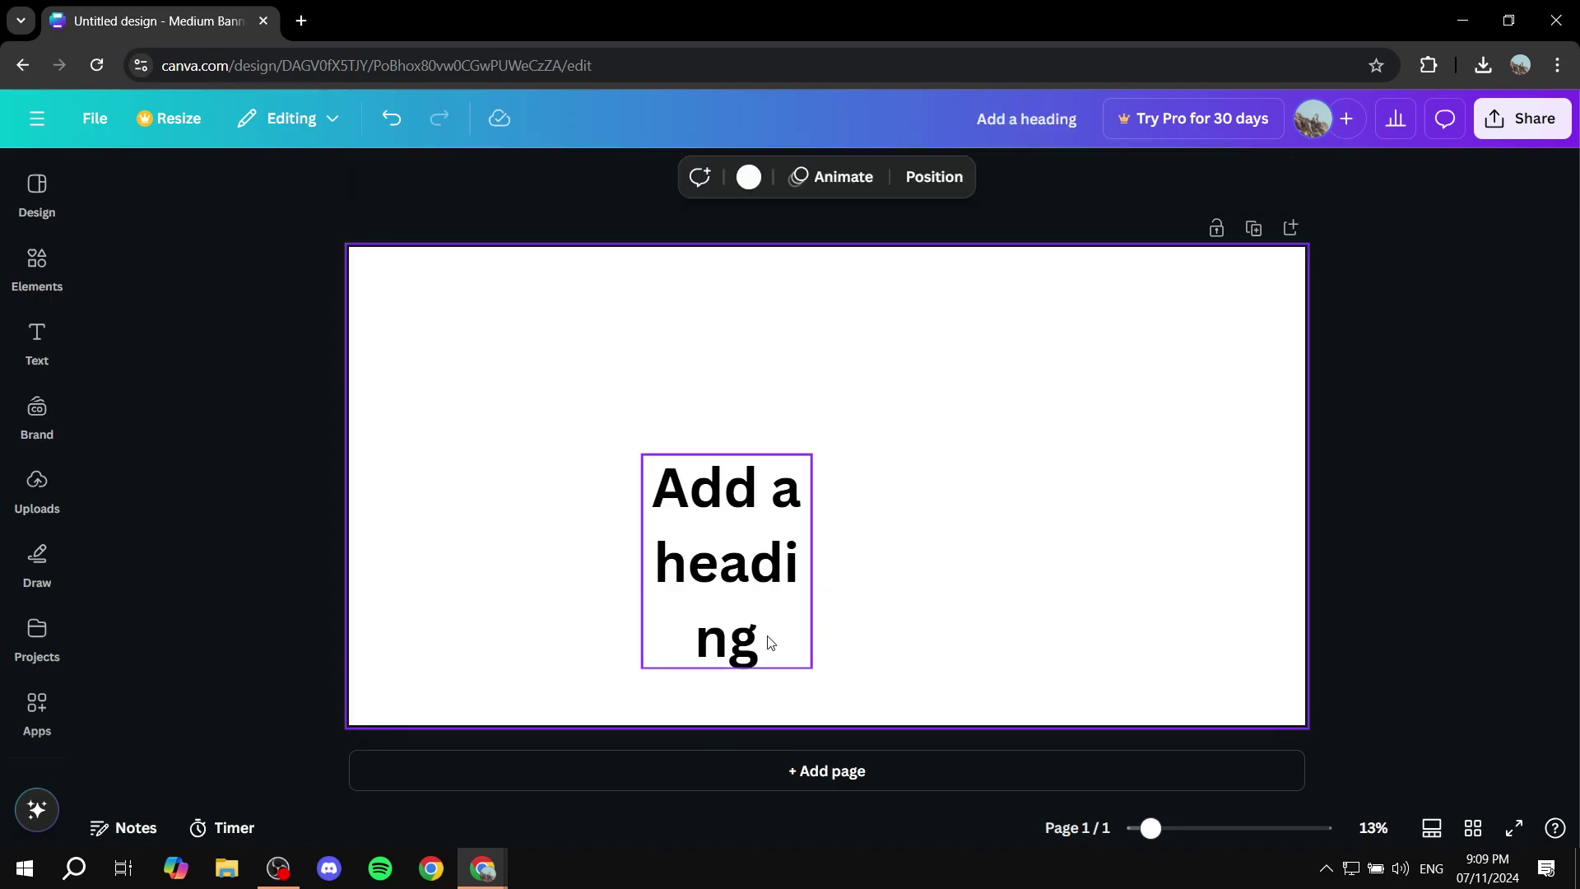
{"action": "left_click_drag", "start_coordinate": [769, 639], "coordinate": [729, 474]}
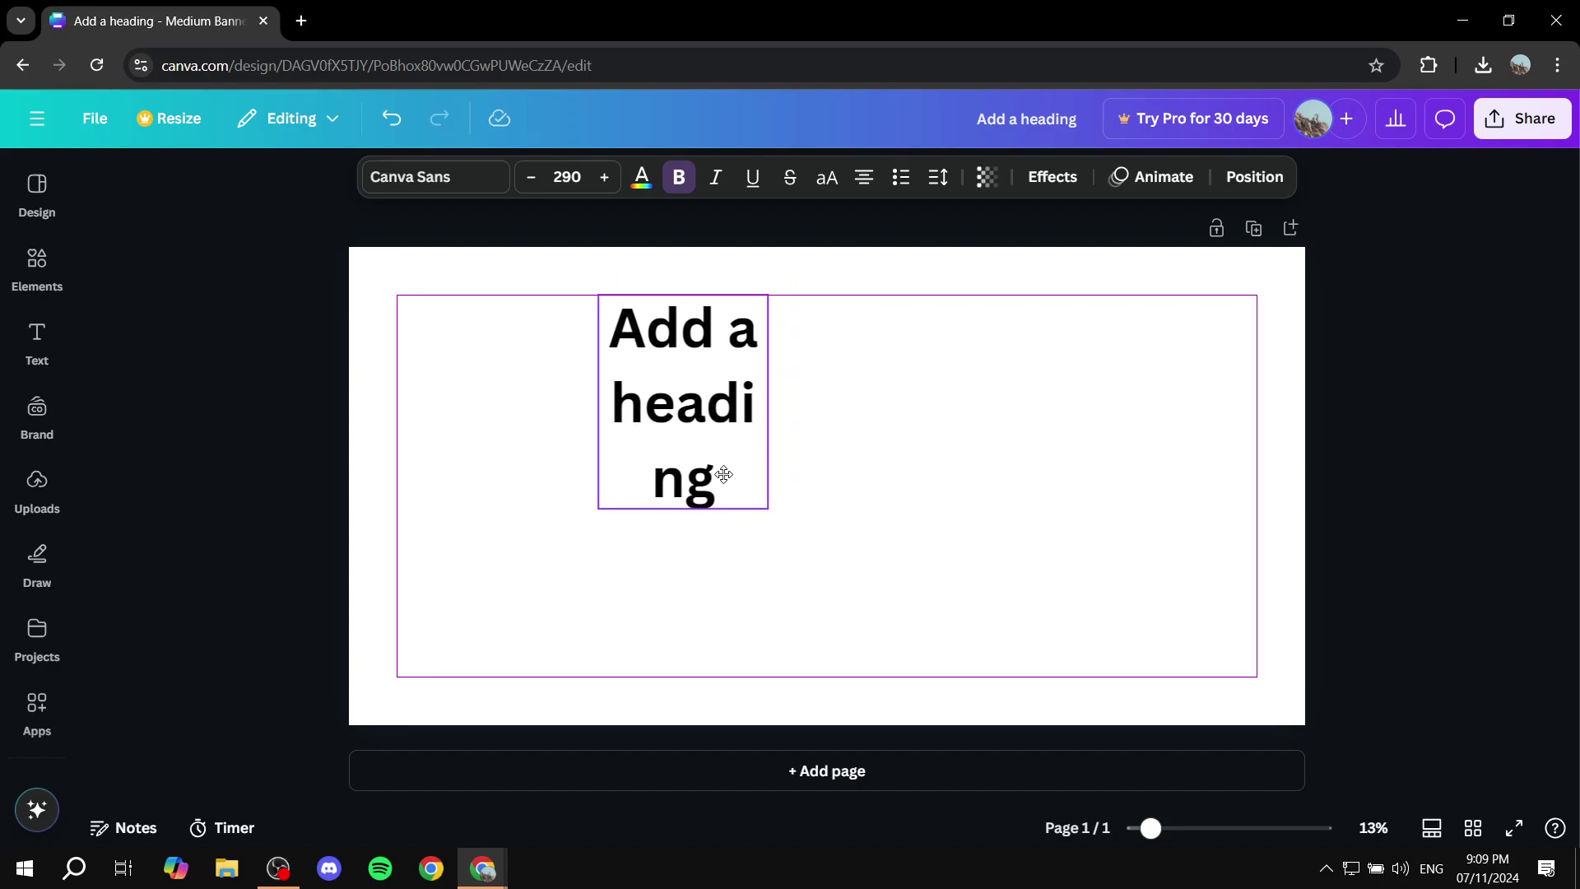
Step: Replace the heading text with the copied Lorem Ipsum passage starting "Contrary to popular belief"
{"action": "double_click", "coordinate": [736, 475]}
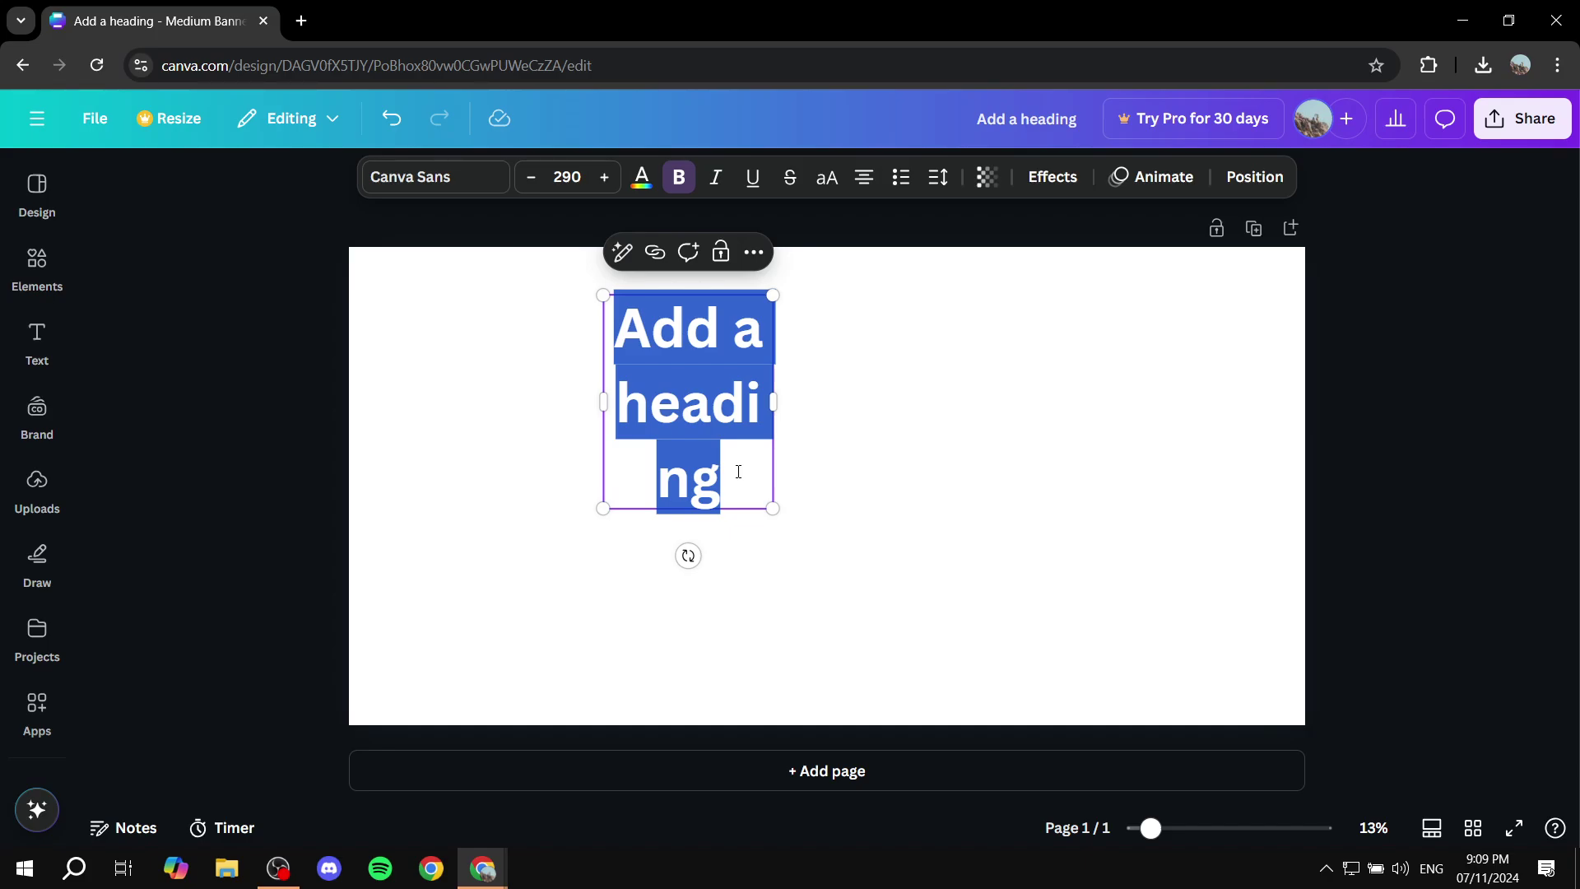
{"action": "key", "text": "ctrl+v"}
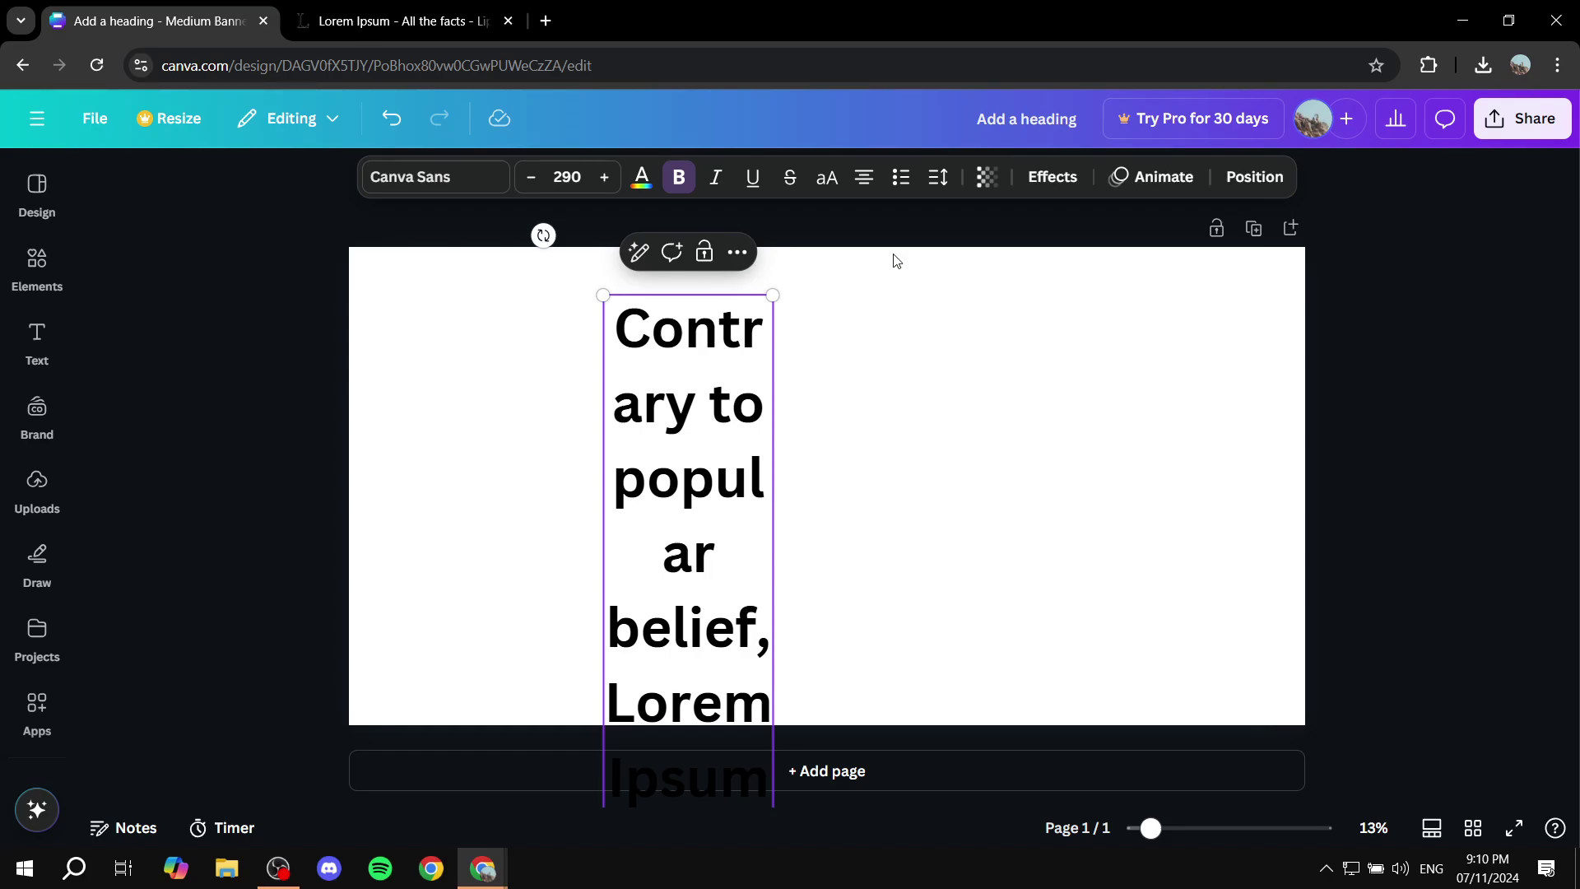
{"action": "key", "text": "Escape"}
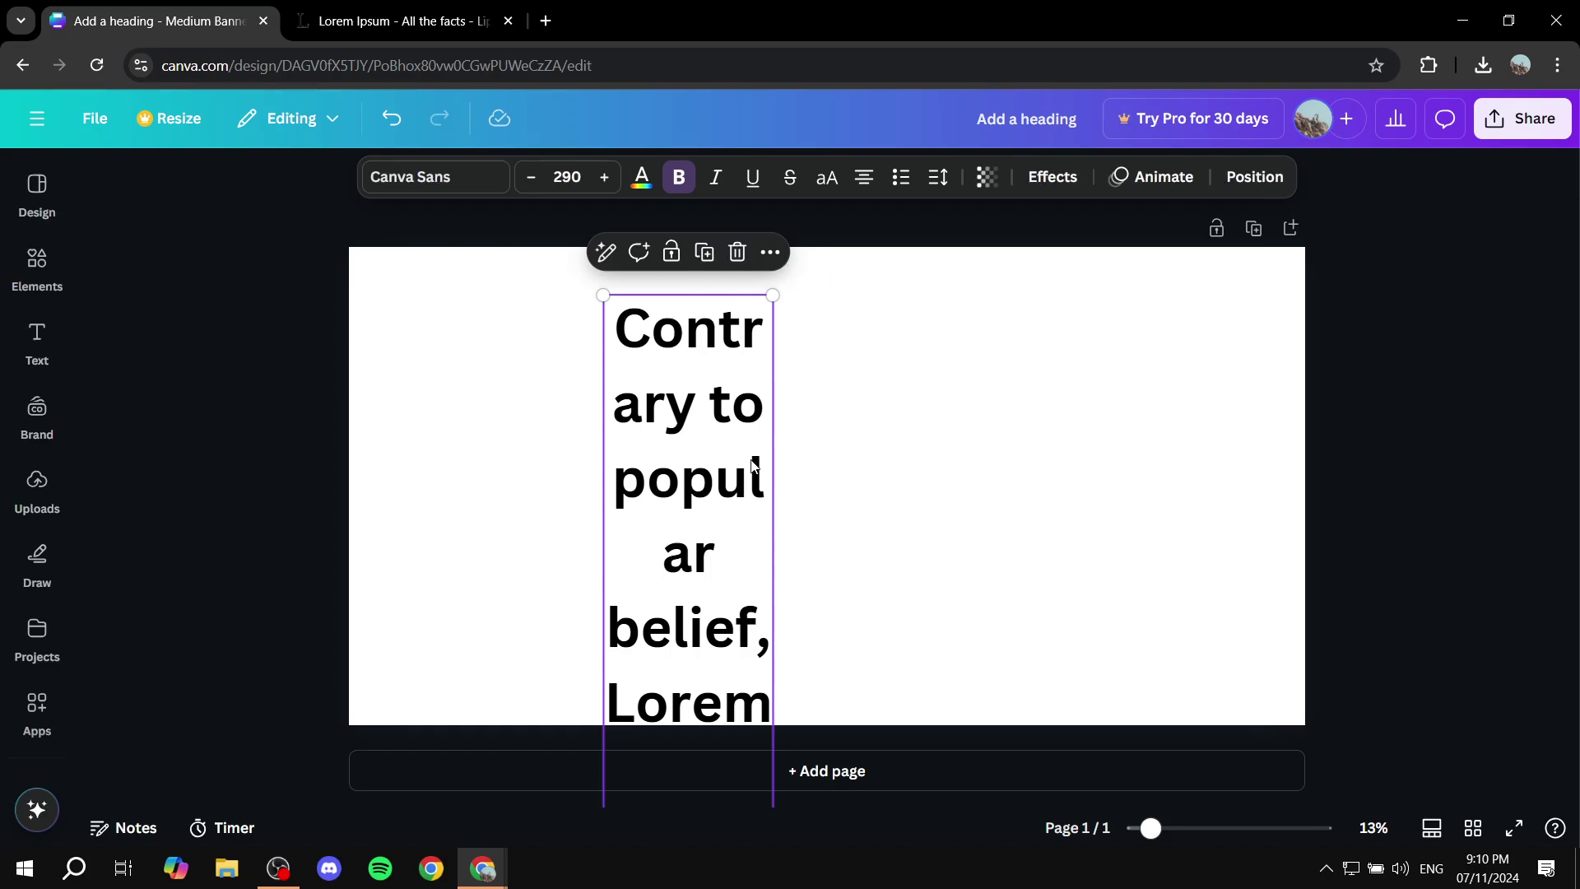
Step: Select the whole passage in the column and set its font size to 14
{"action": "double_click", "coordinate": [708, 472]}
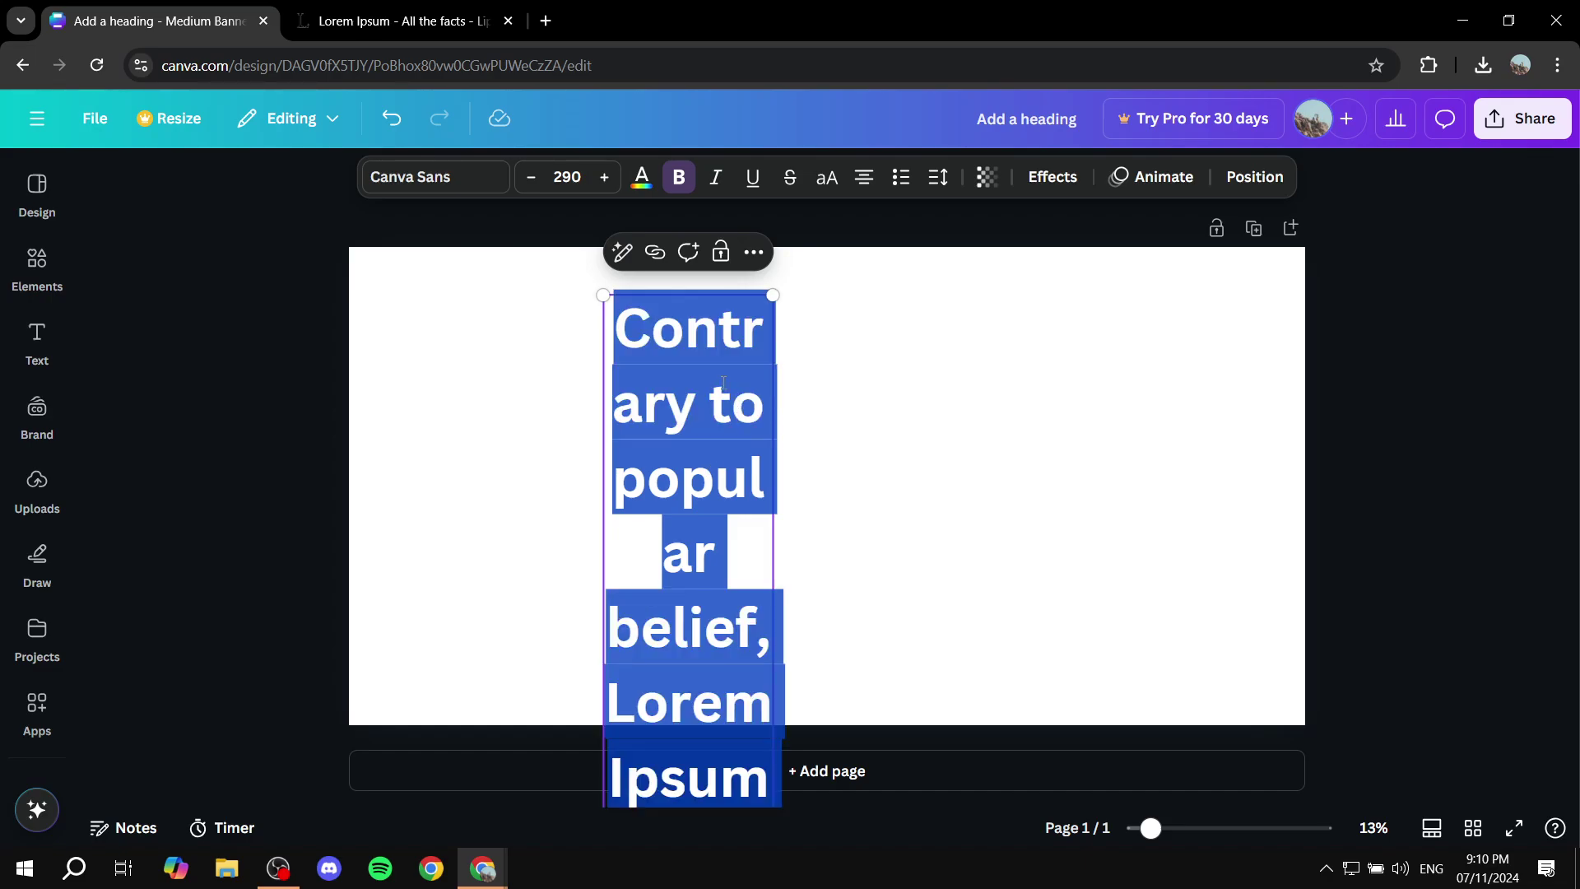
{"action": "left_click", "coordinate": [534, 180]}
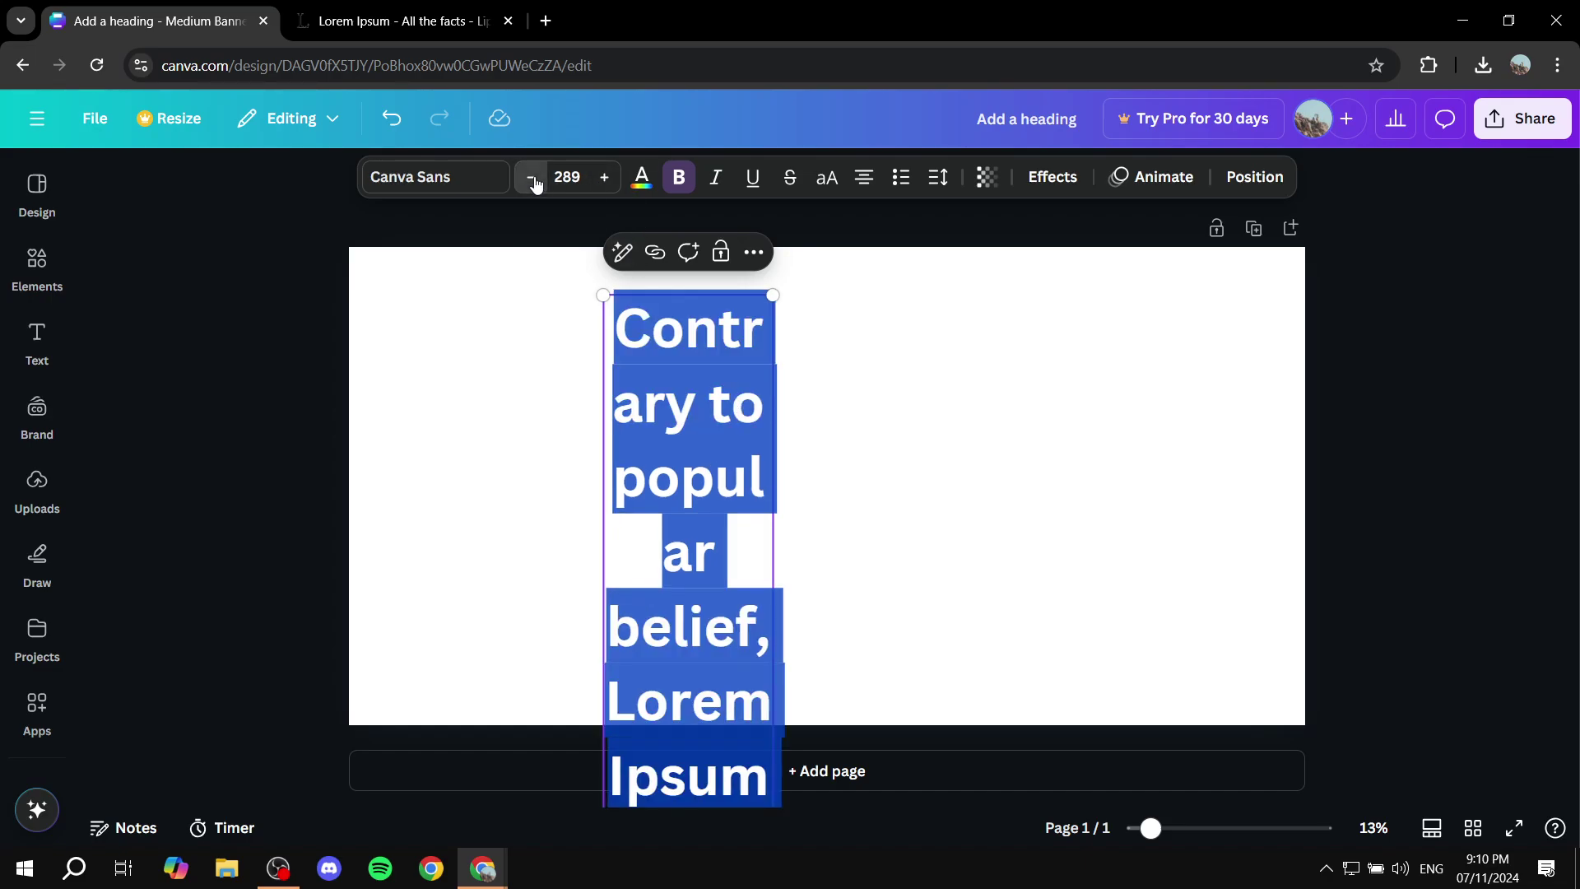
{"action": "left_click", "coordinate": [534, 179]}
{"action": "left_click", "coordinate": [533, 179]}
{"action": "left_click", "coordinate": [533, 179]}
{"action": "left_click", "coordinate": [564, 177]}
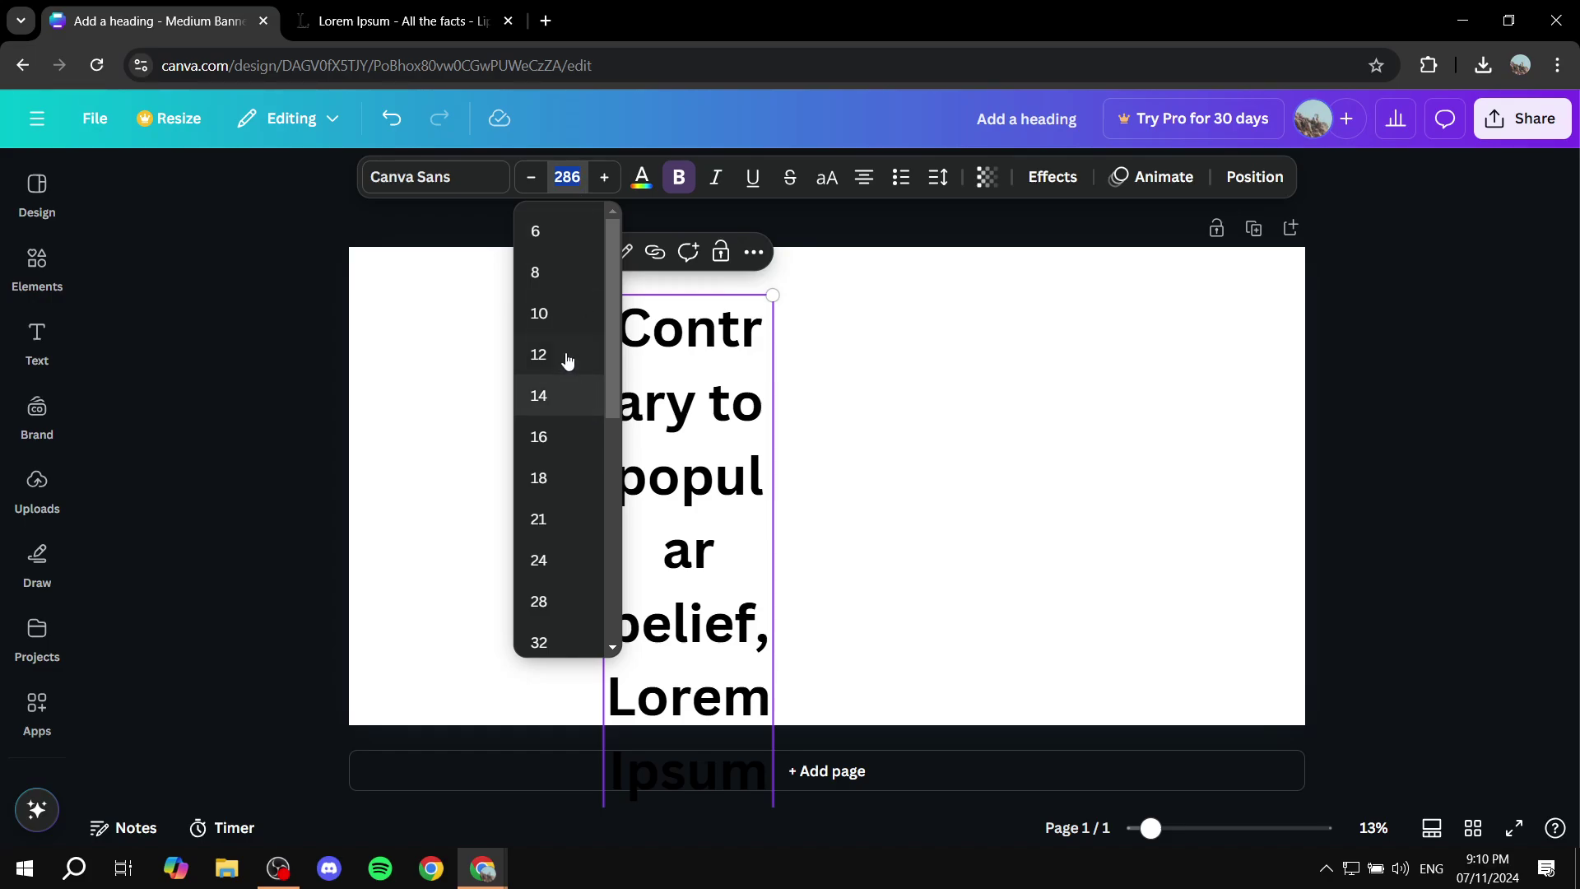
{"action": "left_click", "coordinate": [558, 395]}
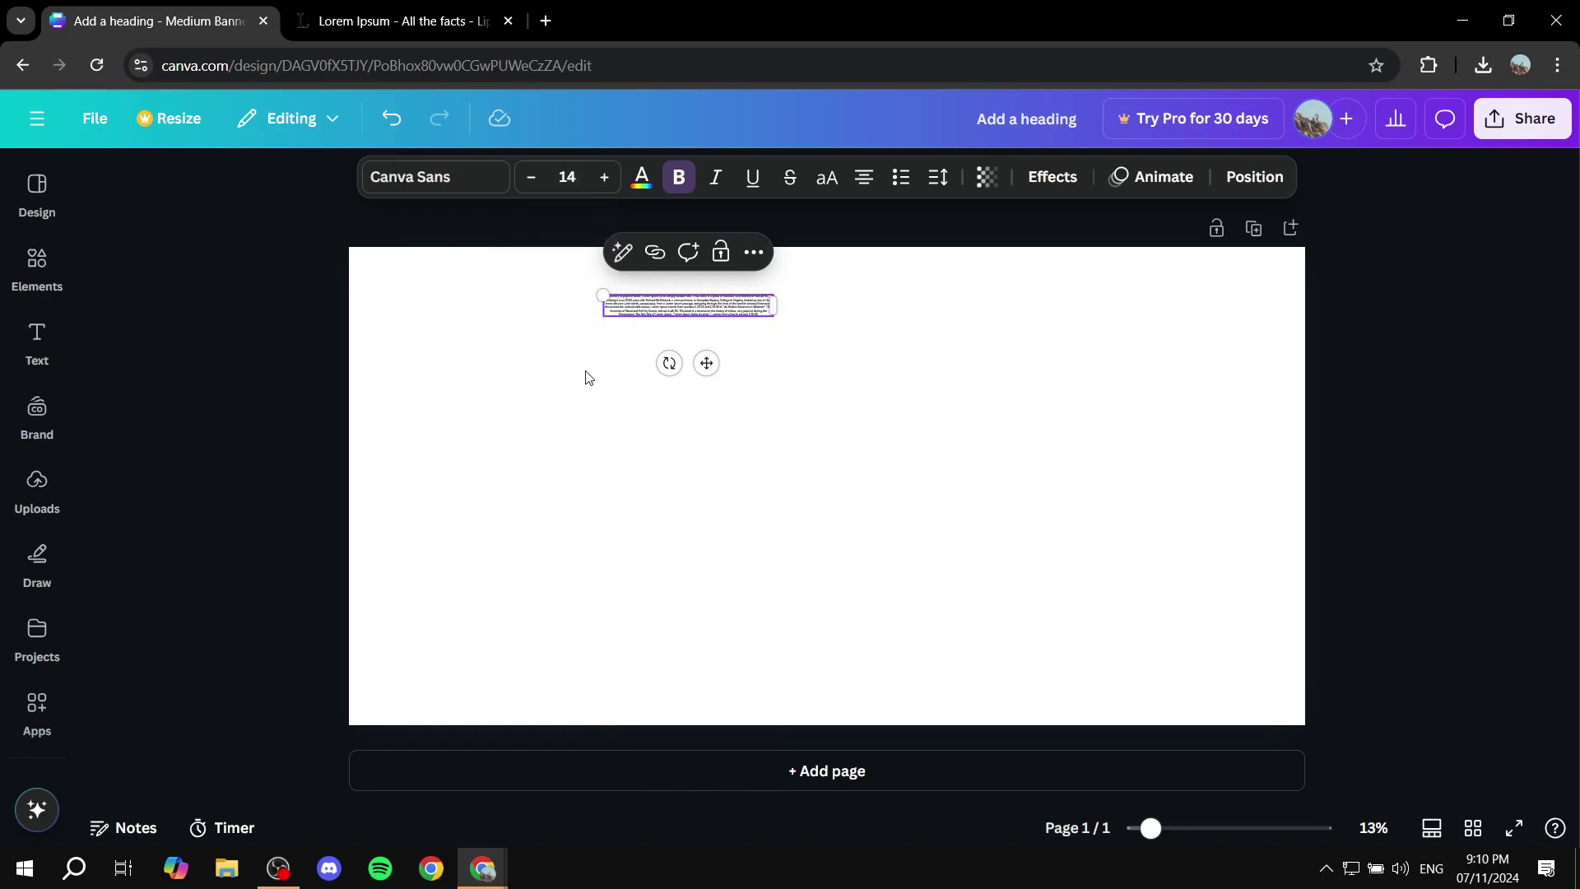
Step: Try font sizes of 150 and 90 on the passage in the column
{"action": "left_click", "coordinate": [578, 170]}
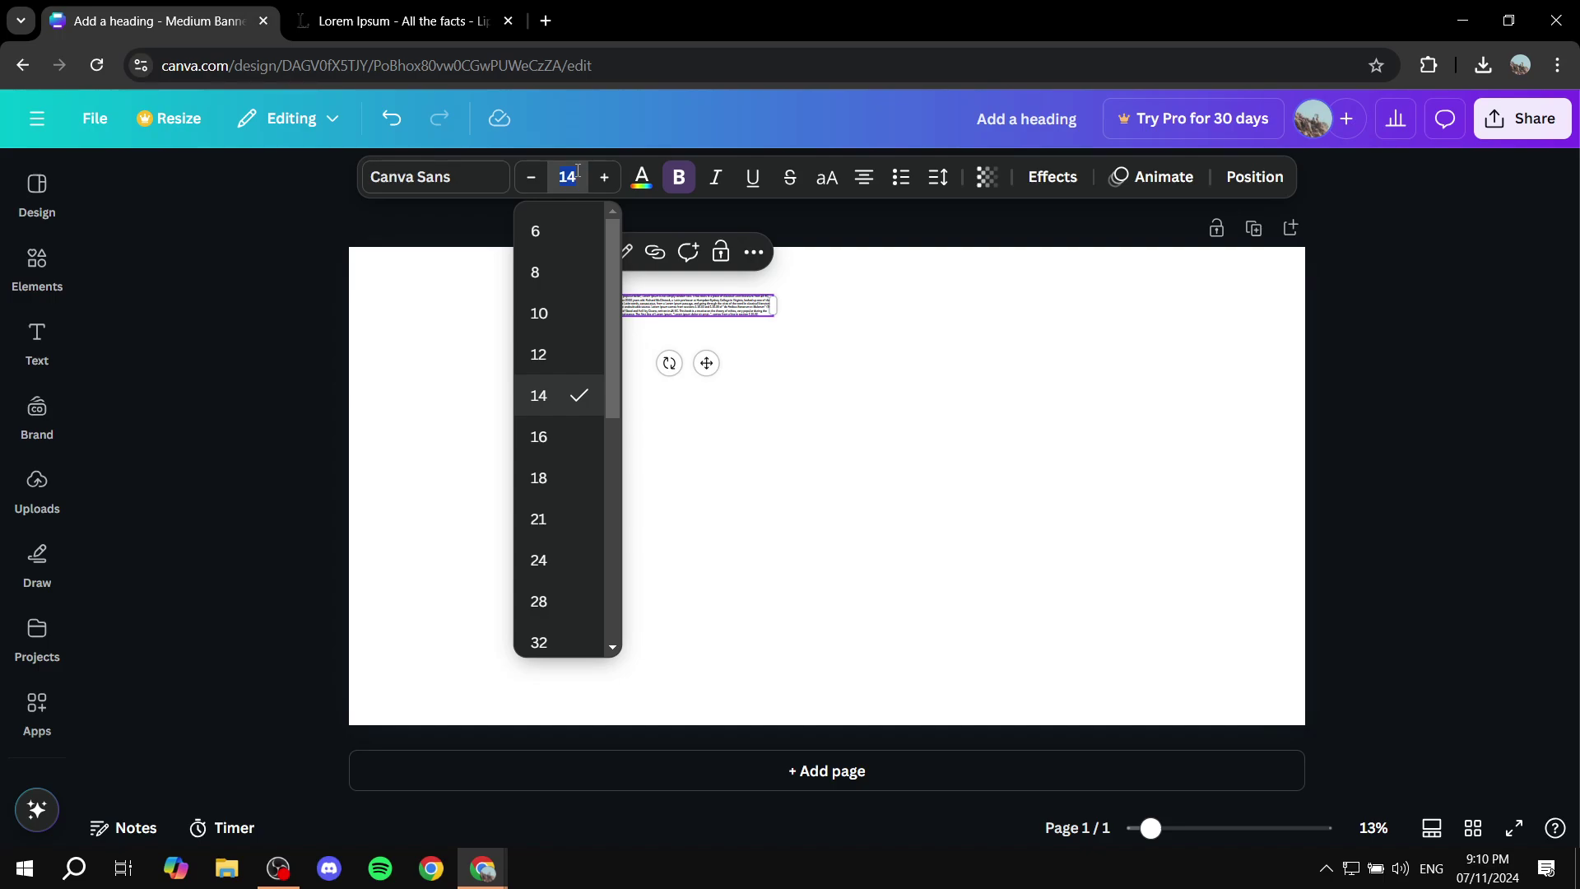
{"action": "type", "text": "150"}
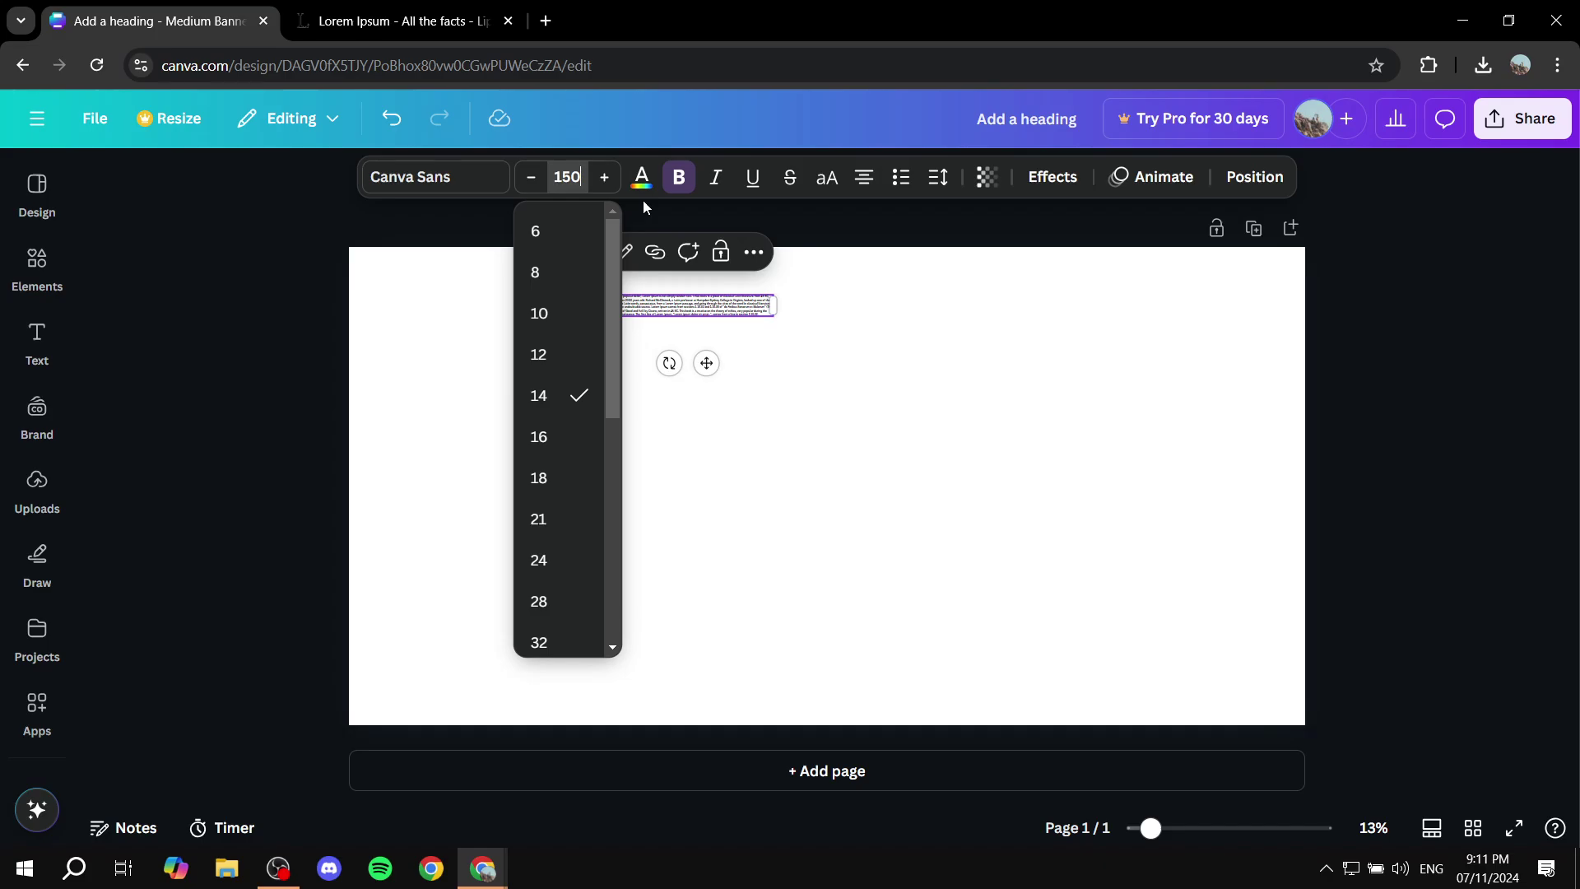
{"action": "key", "text": "Return"}
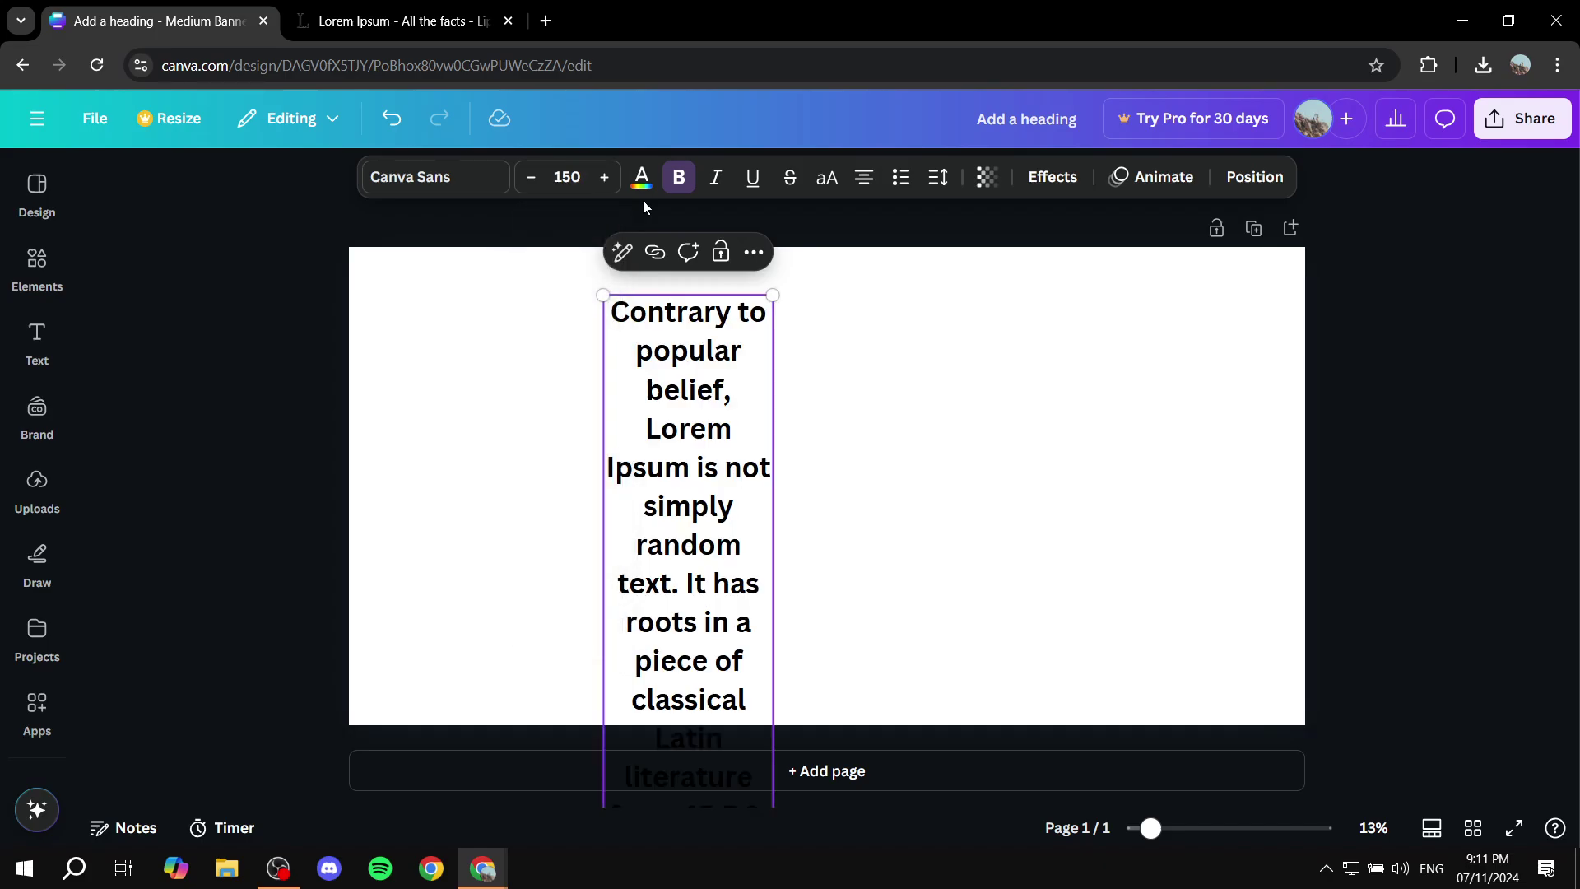
{"action": "left_click", "coordinate": [560, 178]}
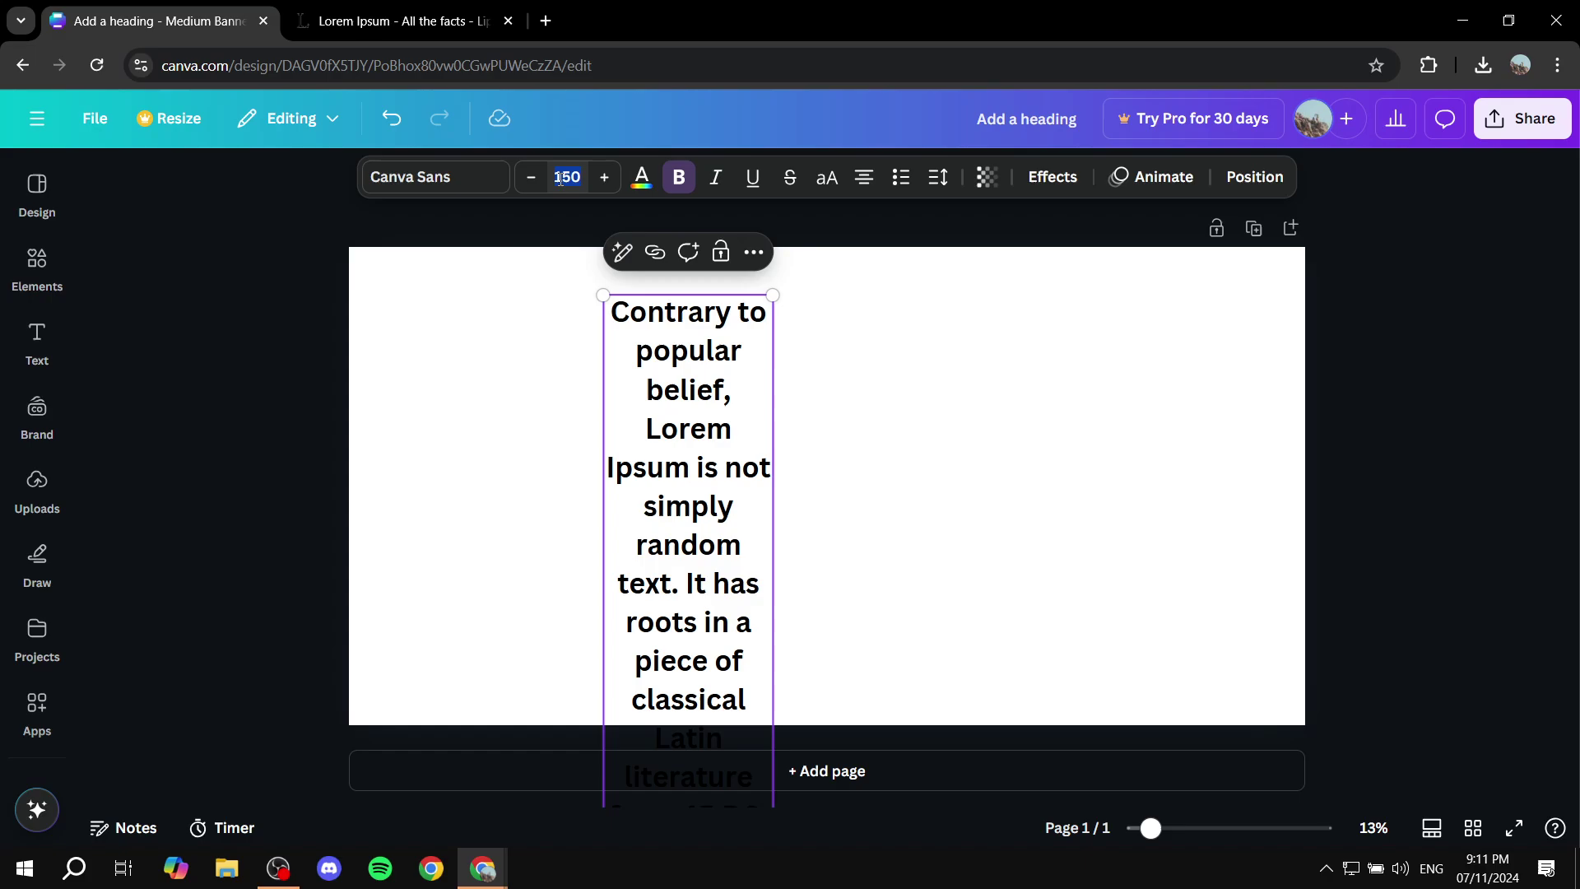
{"action": "type", "text": "90"}
{"action": "key", "text": "Return"}
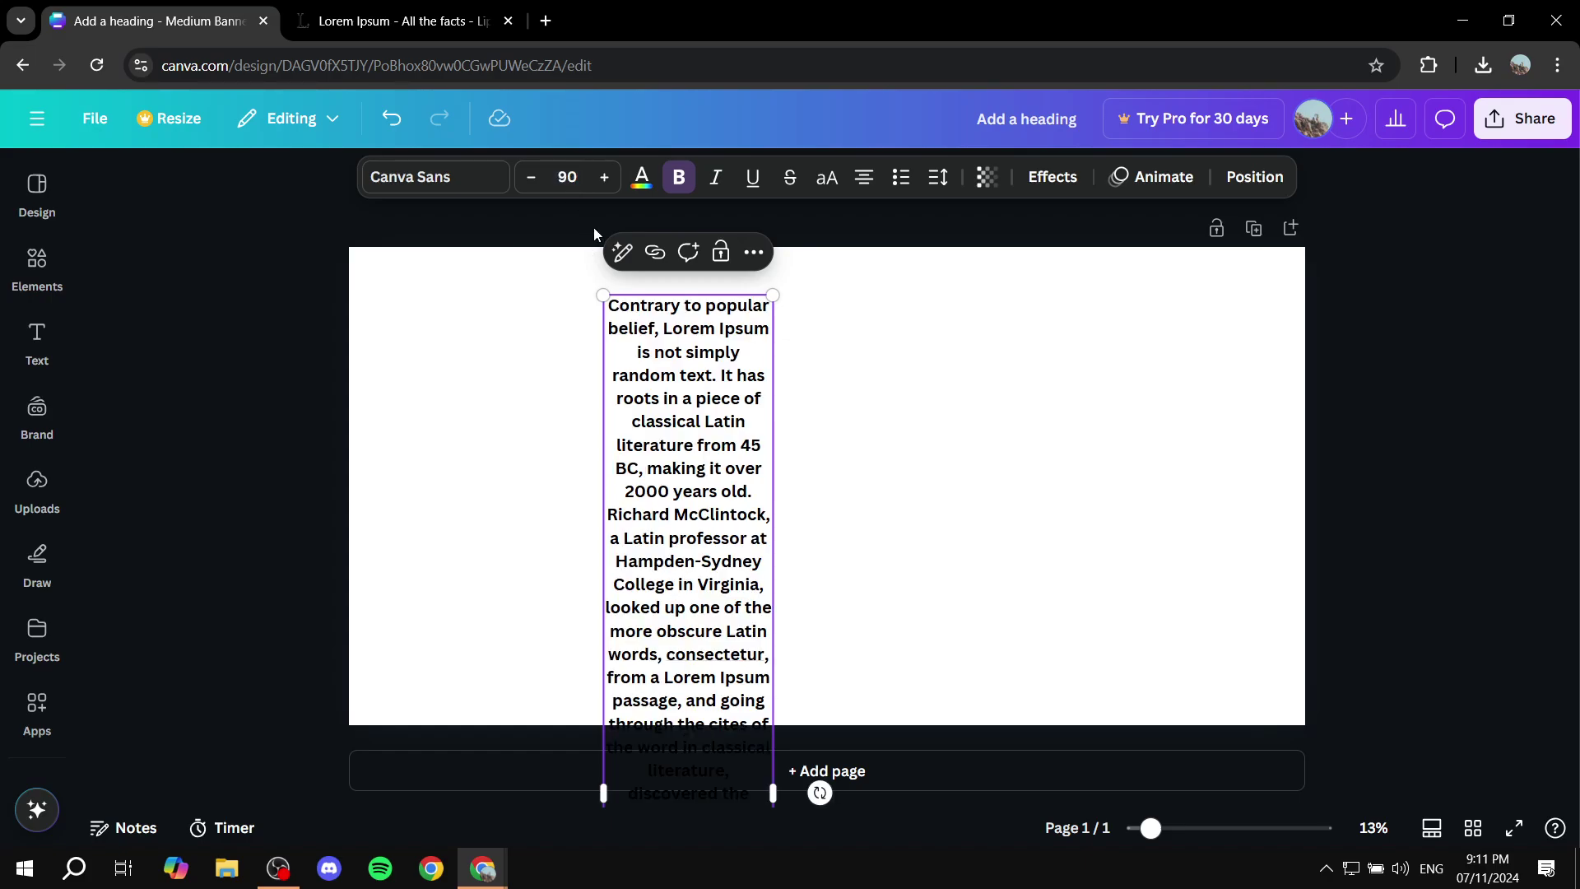
Step: Set the passage's font size to 50 and finish editing the text
{"action": "left_click", "coordinate": [580, 179]}
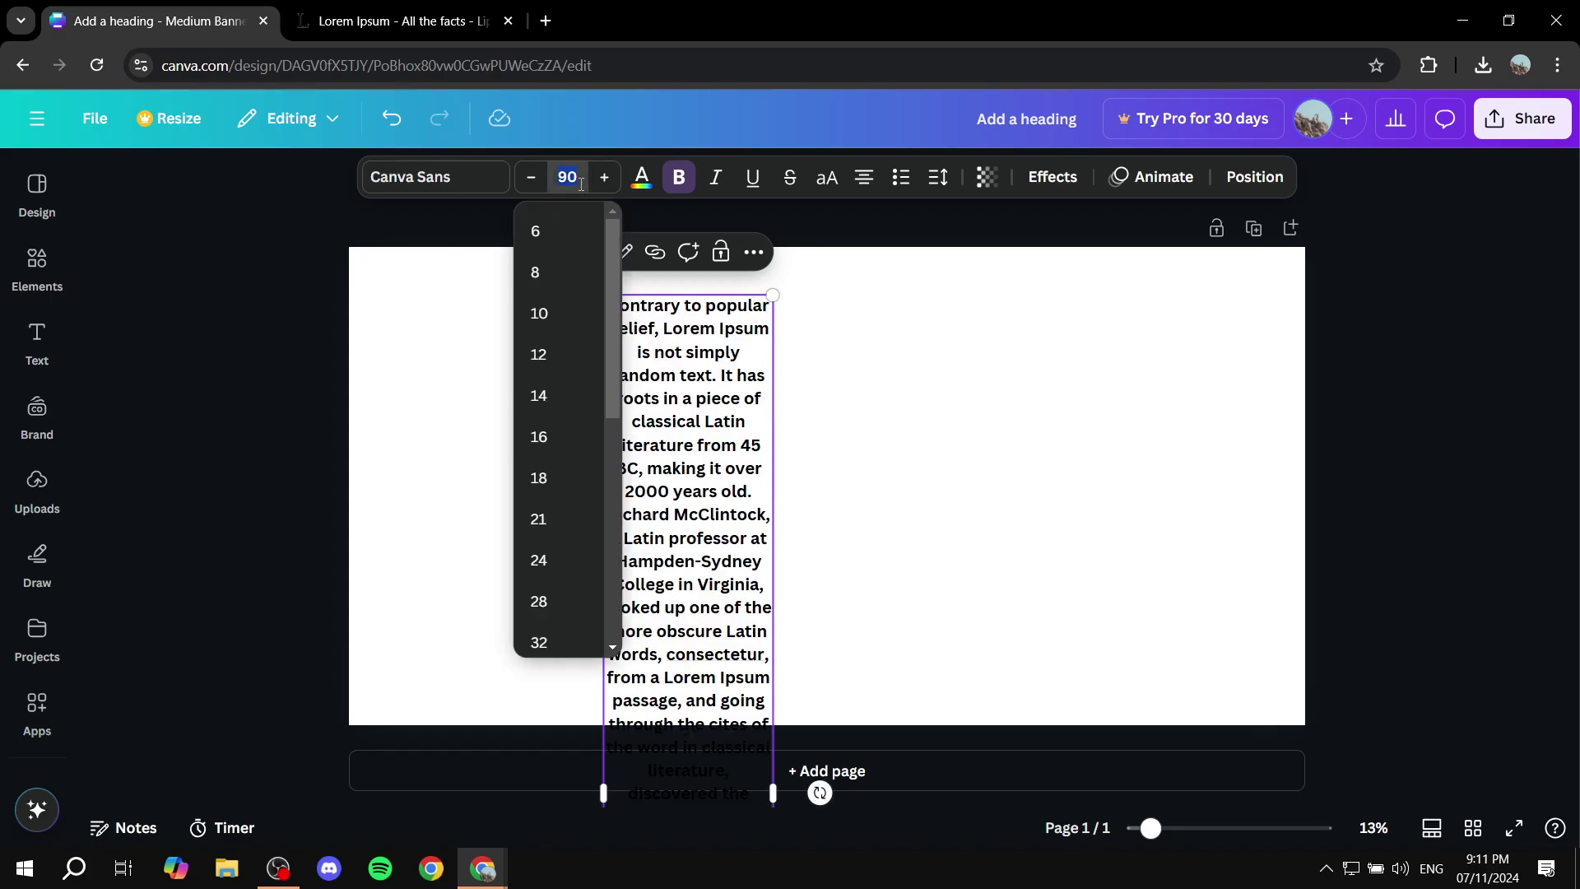
{"action": "type", "text": "50"}
{"action": "key", "text": "Return"}
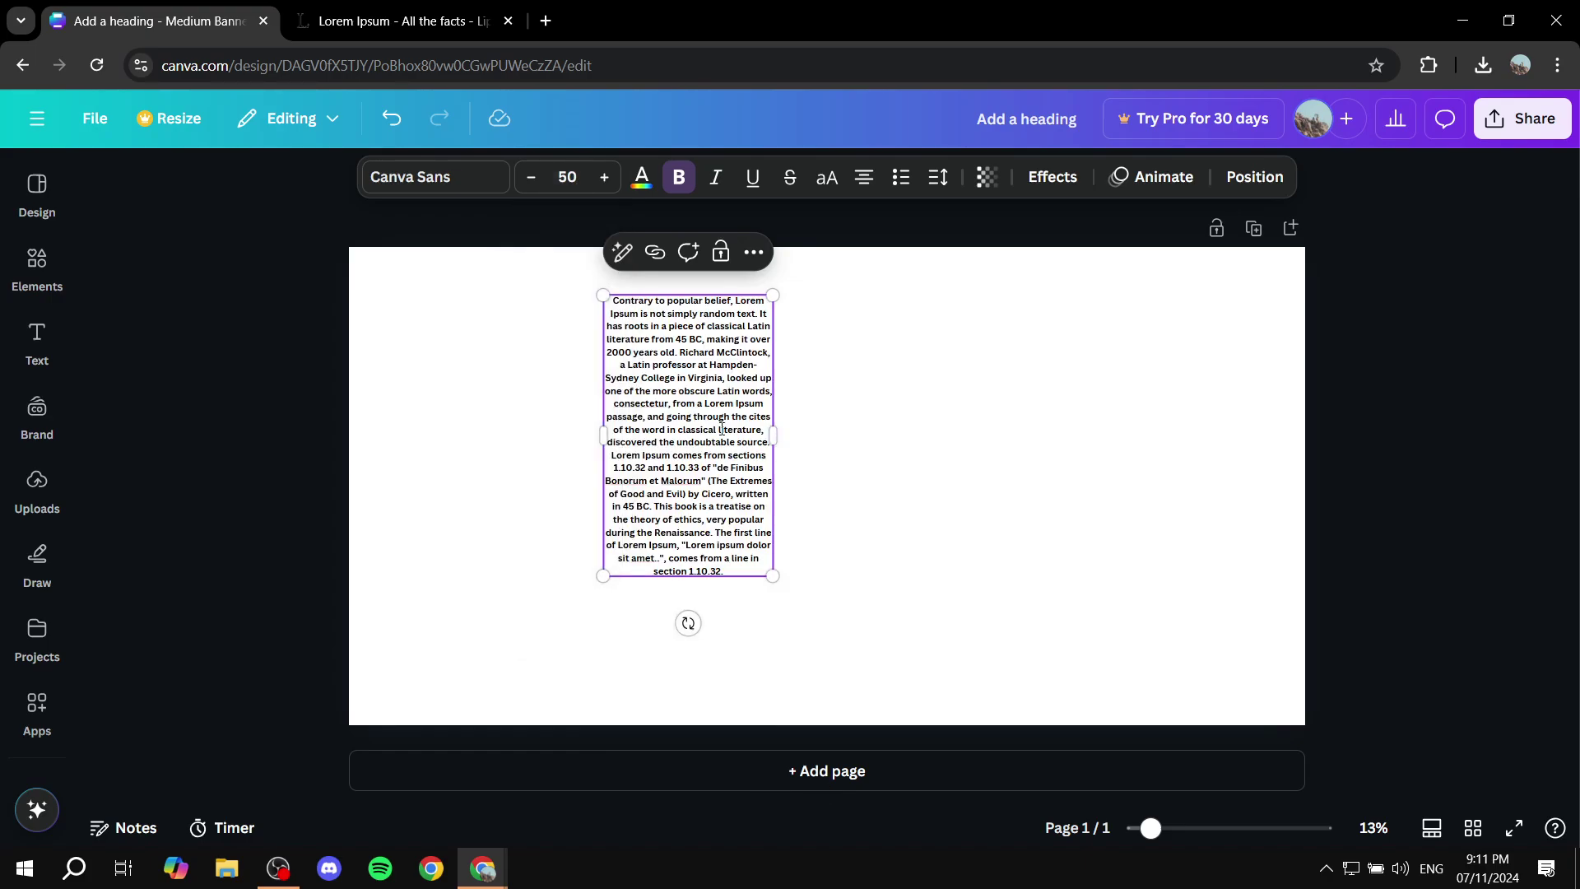
{"action": "left_click", "coordinate": [881, 403]}
Step: Move the text column slightly down the page, duplicate it, and place the copy to its right at the same height
{"action": "left_click", "coordinate": [683, 526]}
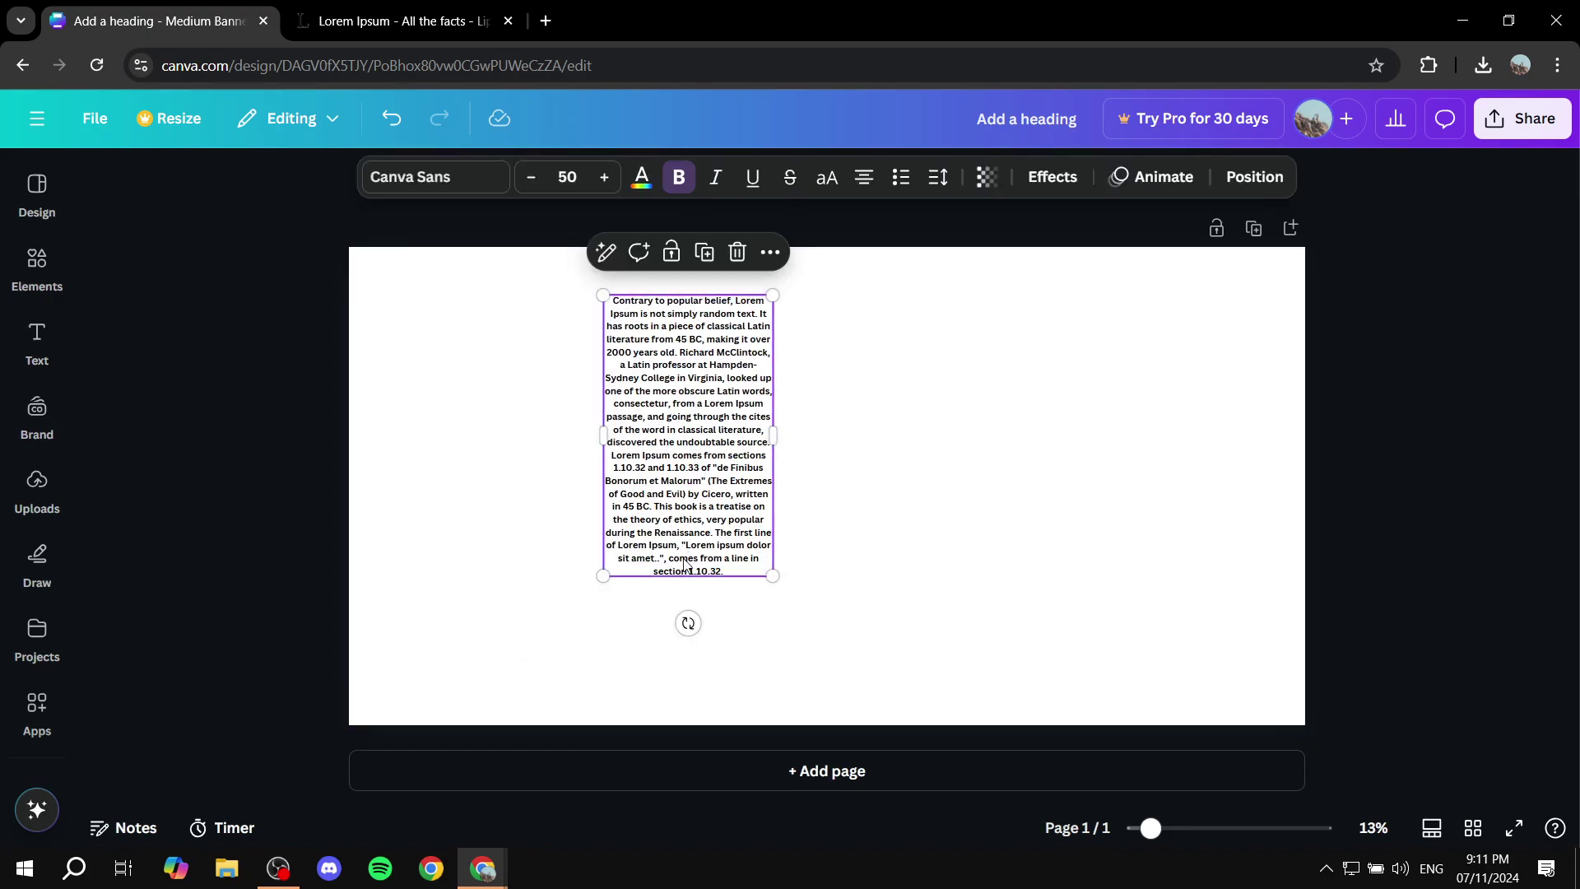
{"action": "left_click_drag", "start_coordinate": [700, 415], "coordinate": [689, 449]}
{"action": "right_click", "coordinate": [693, 448]}
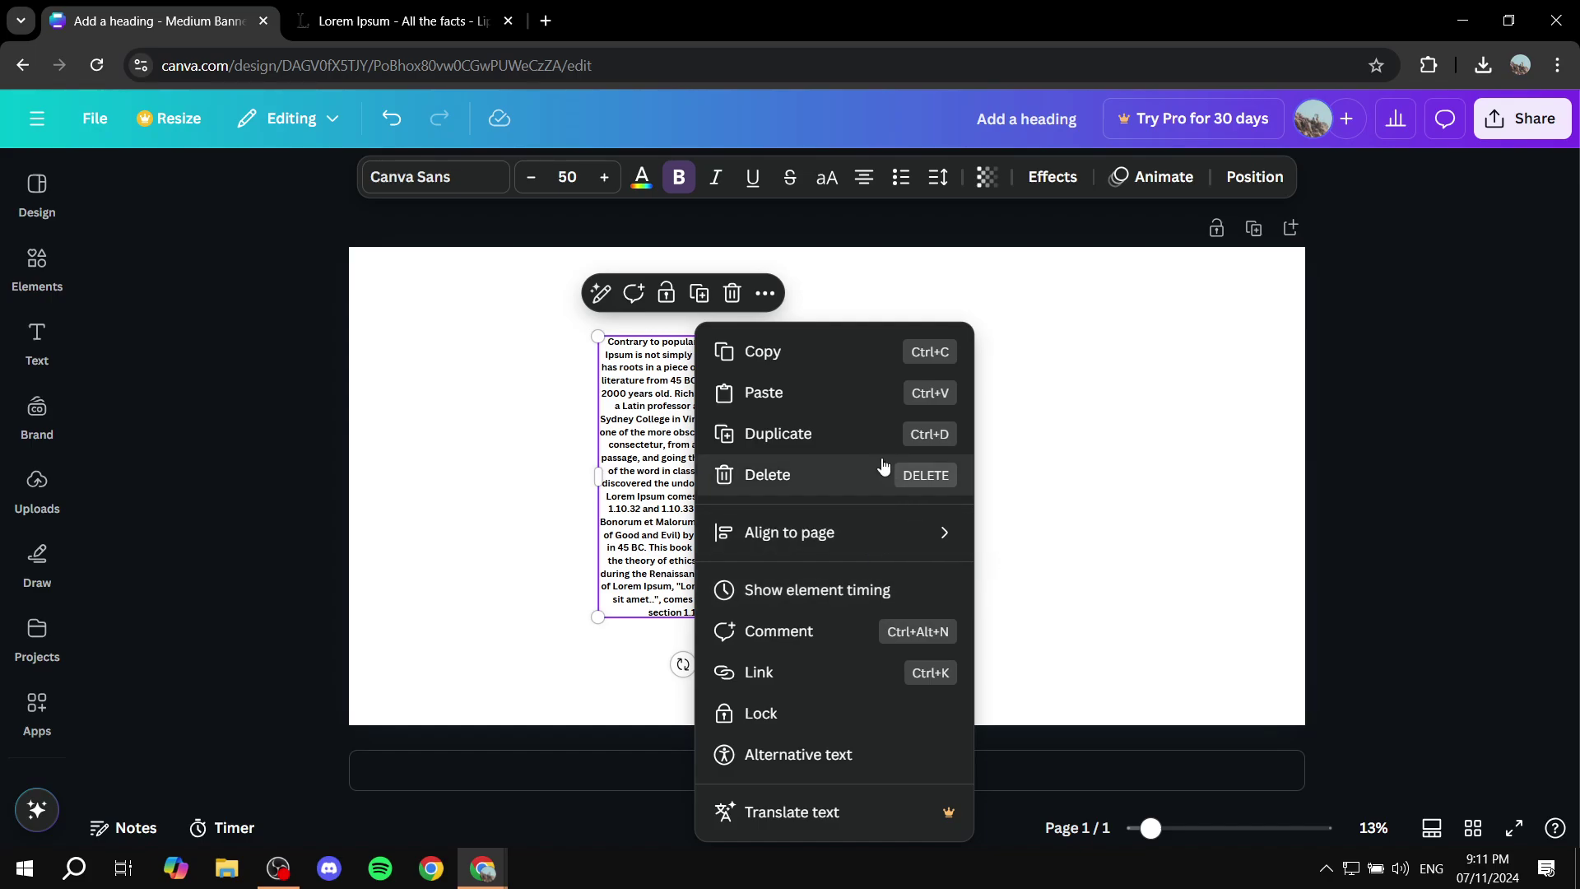
{"action": "left_click", "coordinate": [927, 430]}
{"action": "left_click_drag", "start_coordinate": [689, 444], "coordinate": [1010, 444]}
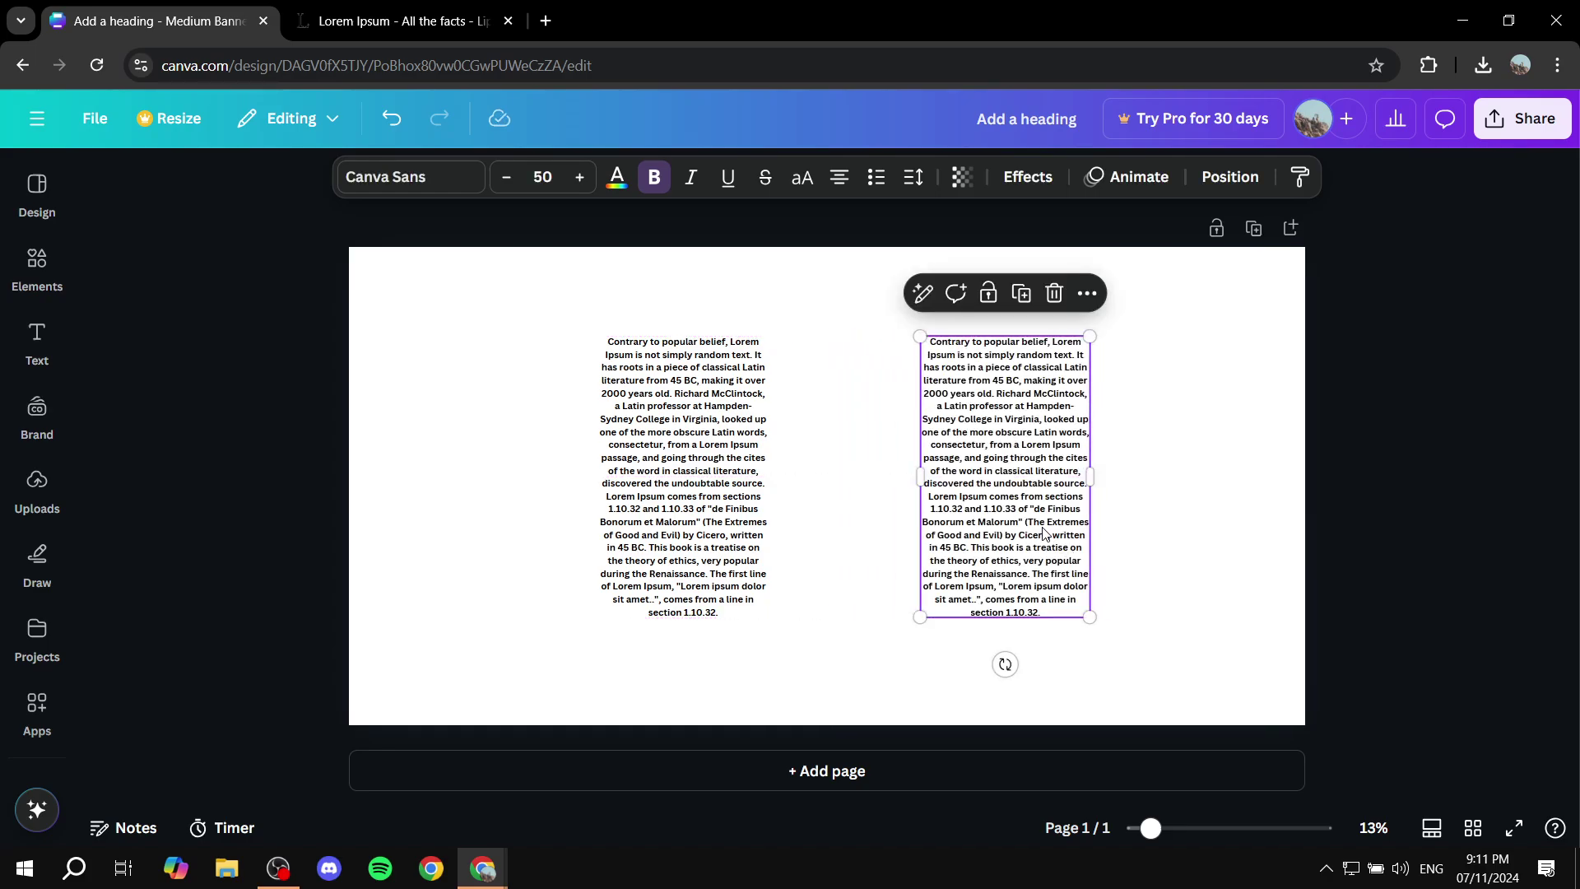
Step: Move the right text column a little closer to the left one, keeping both at the same height
{"action": "double_click", "coordinate": [1044, 527]}
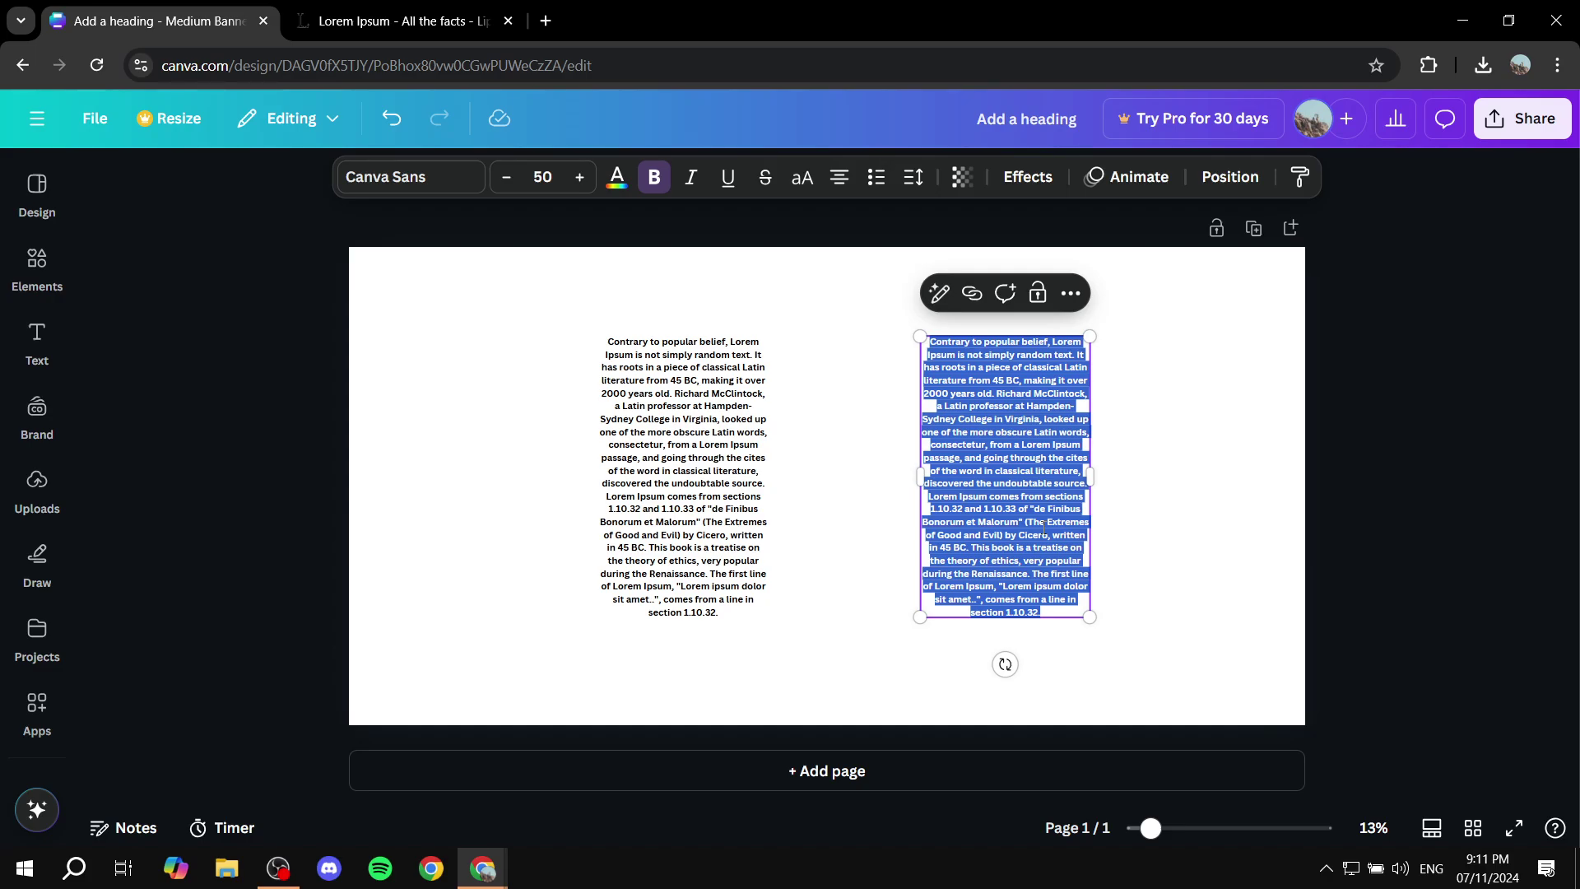
{"action": "left_click", "coordinate": [1161, 495]}
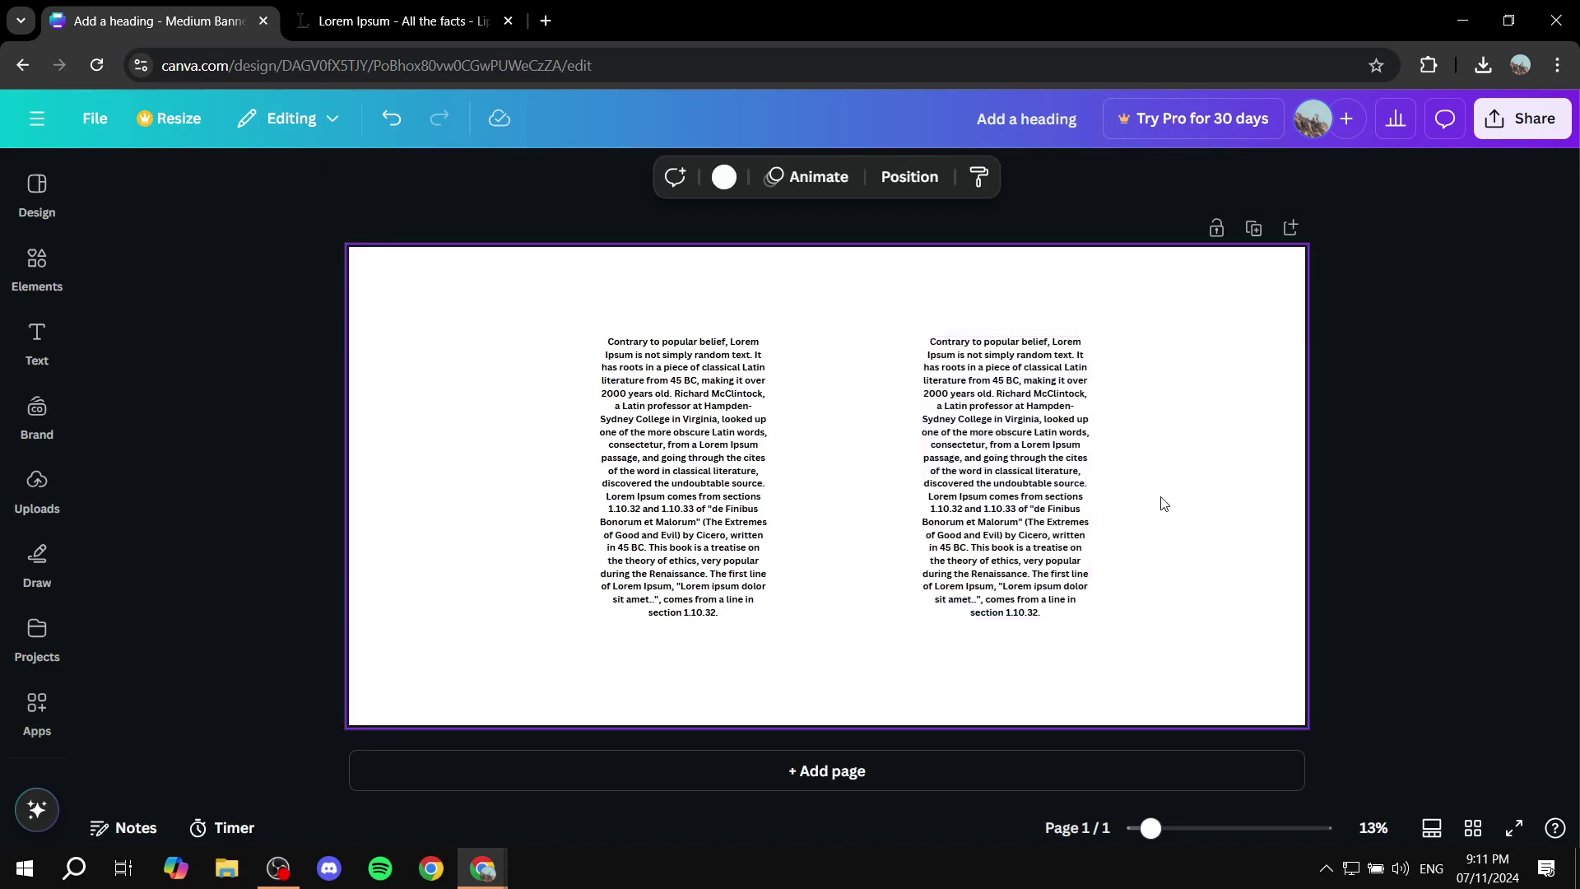
{"action": "left_click_drag", "start_coordinate": [1016, 511], "coordinate": [983, 511]}
{"action": "left_click", "coordinate": [1128, 510]}
Step: Group the two text columns and move the group slightly up the page
{"action": "left_click_drag", "start_coordinate": [1138, 594], "coordinate": [567, 411]}
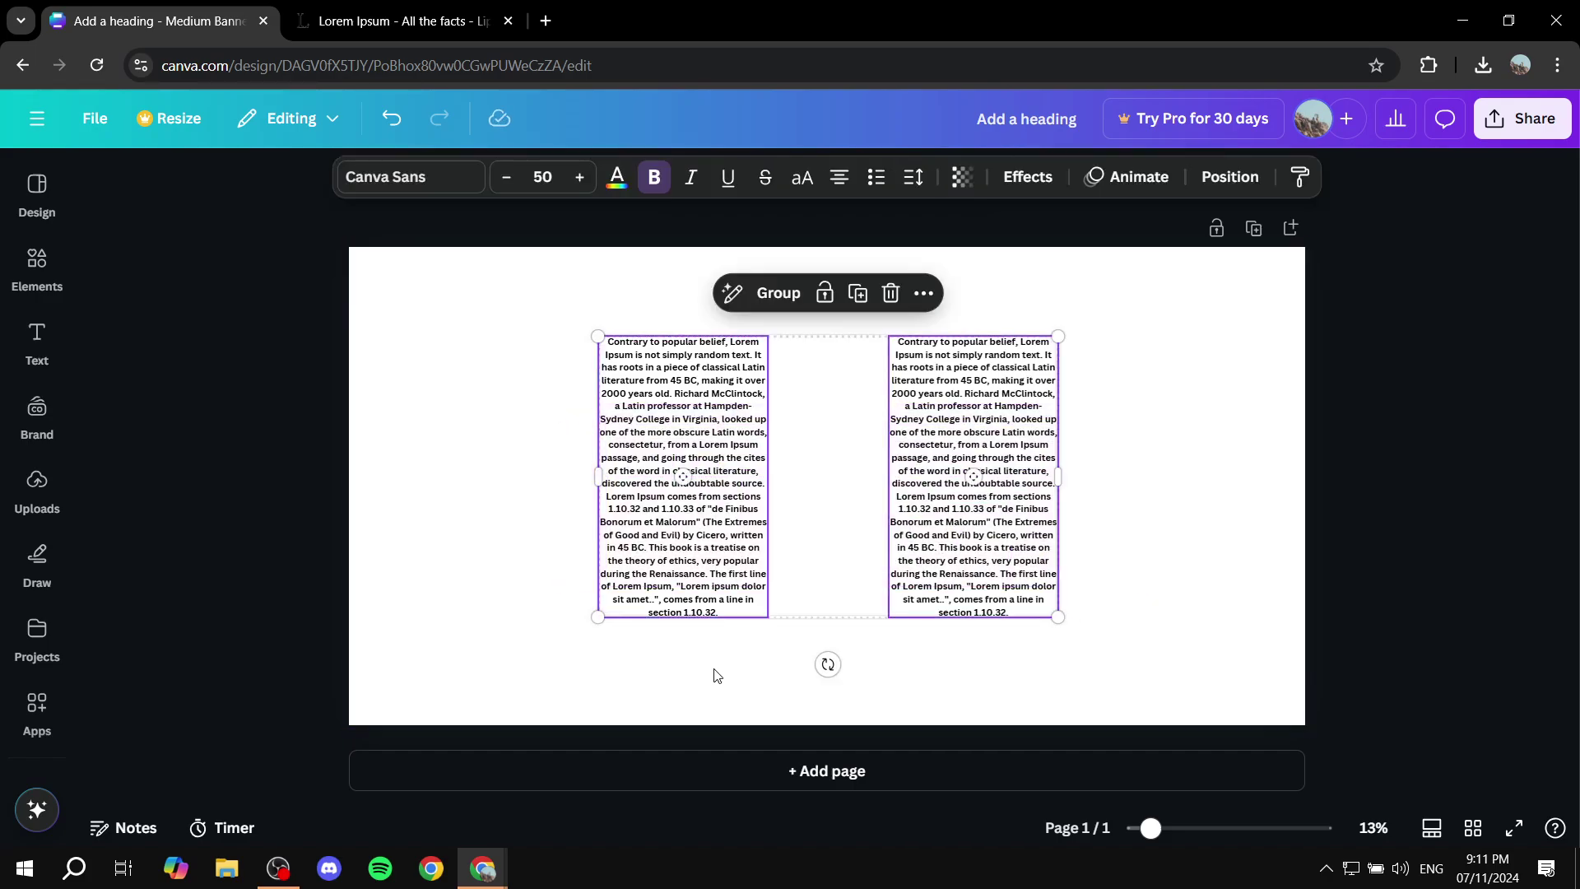
{"action": "left_click", "coordinate": [779, 293]}
{"action": "mouse_move", "coordinate": [849, 489]}
{"action": "left_mouse_down"}
{"action": "mouse_move", "coordinate": [975, 481]}
{"action": "mouse_move", "coordinate": [748, 480]}
{"action": "mouse_move", "coordinate": [814, 437]}
{"action": "mouse_move", "coordinate": [808, 469]}
{"action": "mouse_move", "coordinate": [875, 477]}
{"action": "mouse_move", "coordinate": [839, 480]}
{"action": "mouse_move", "coordinate": [848, 490]}
{"action": "left_mouse_up"}
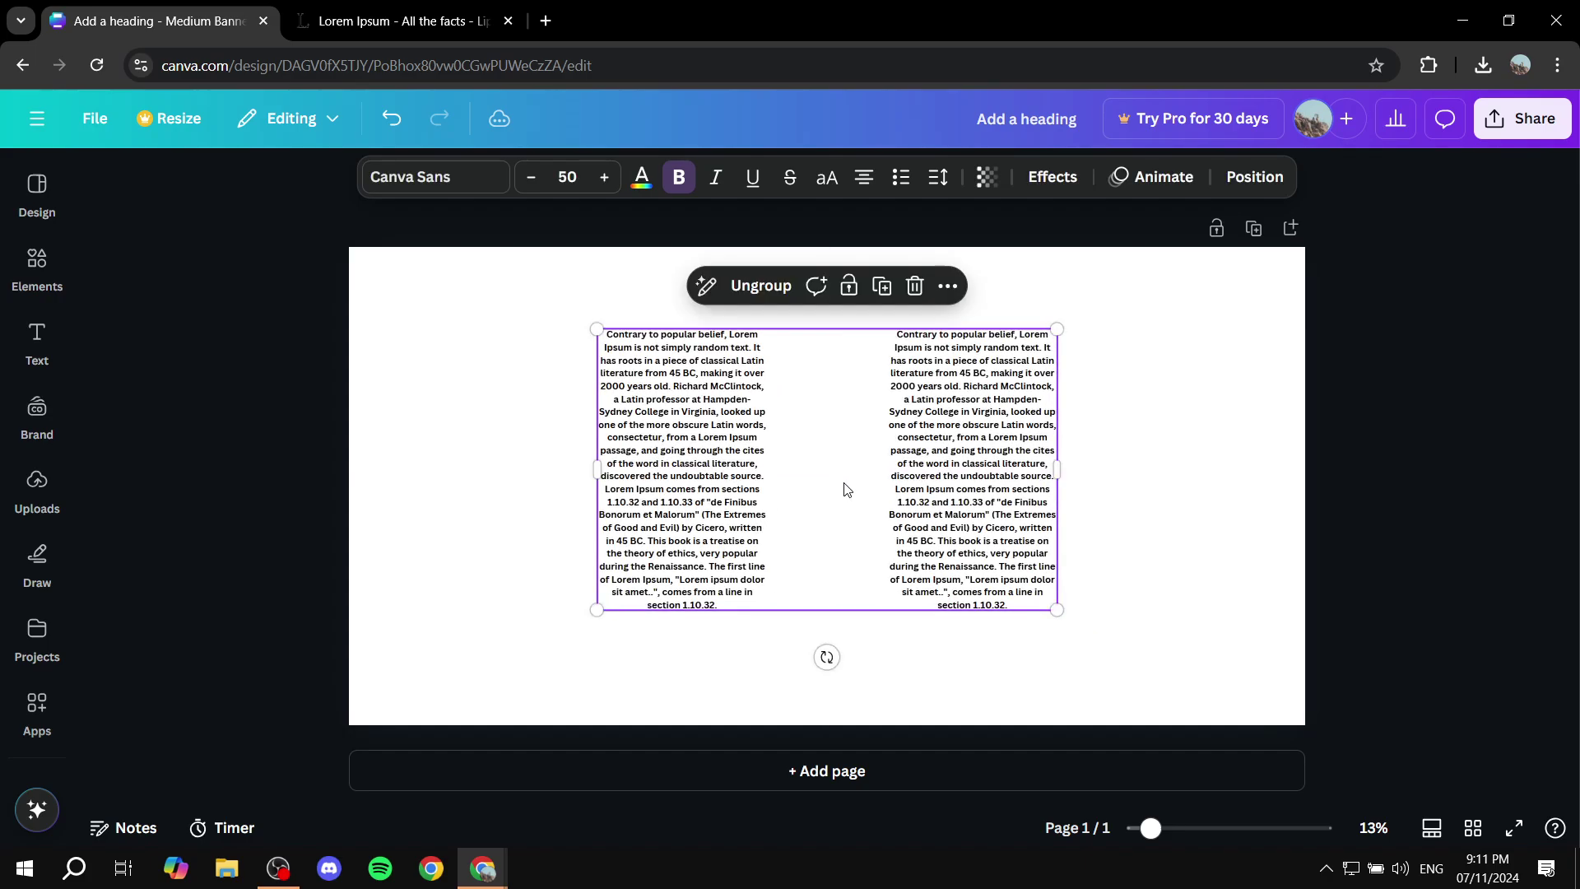
{"action": "left_click", "coordinate": [1240, 596]}
Step: Find the Table action and insert a table with two columns and one row on the blank page
{"action": "left_click", "coordinate": [832, 434]}
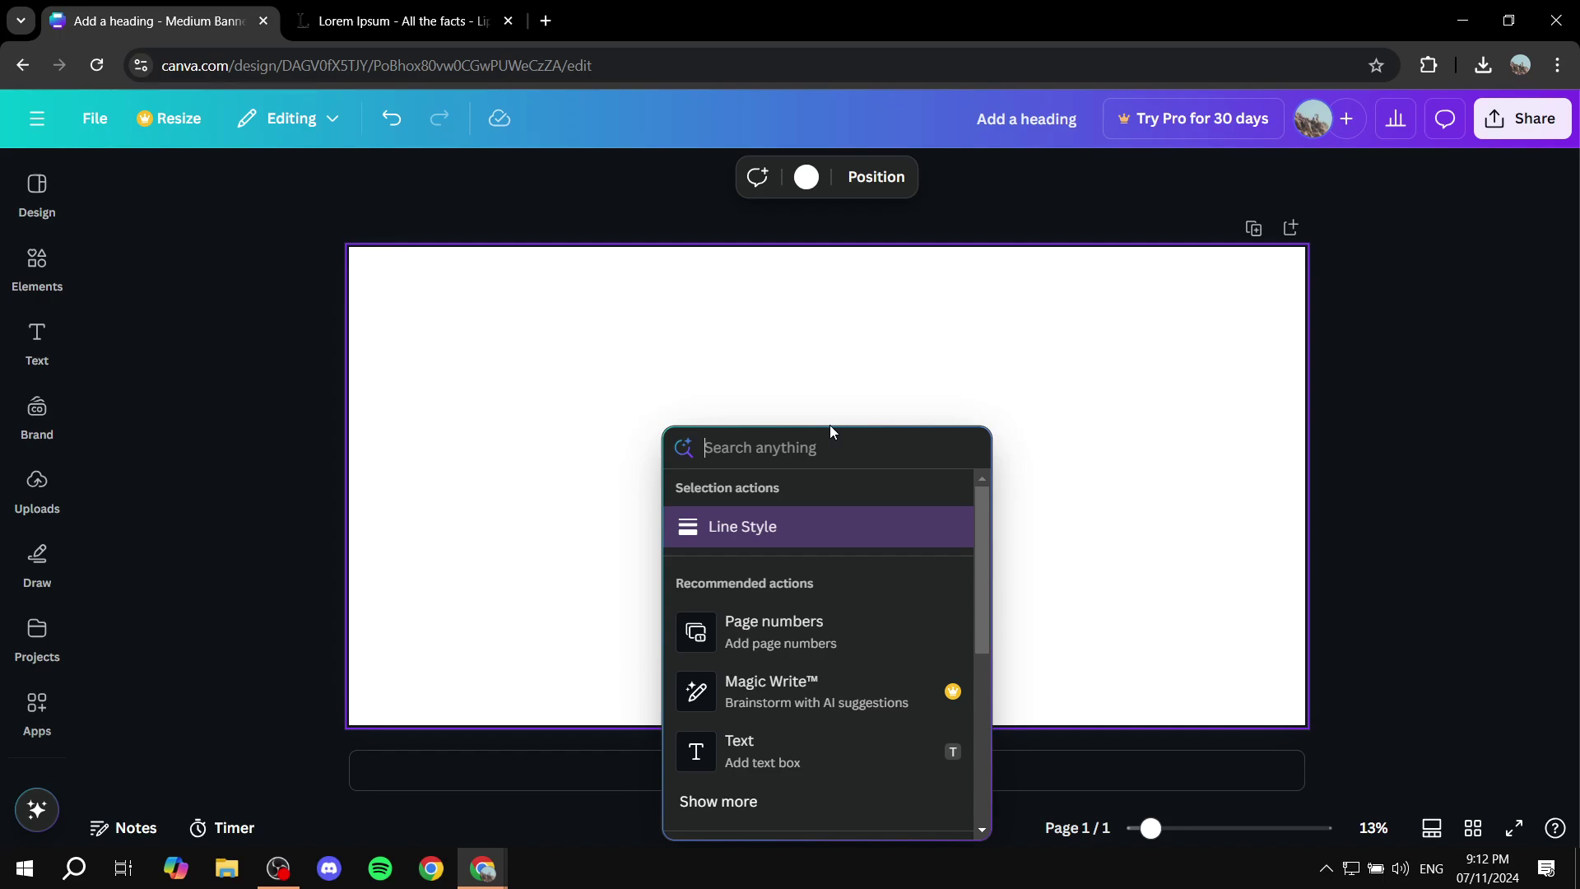
{"action": "type", "text": "table"}
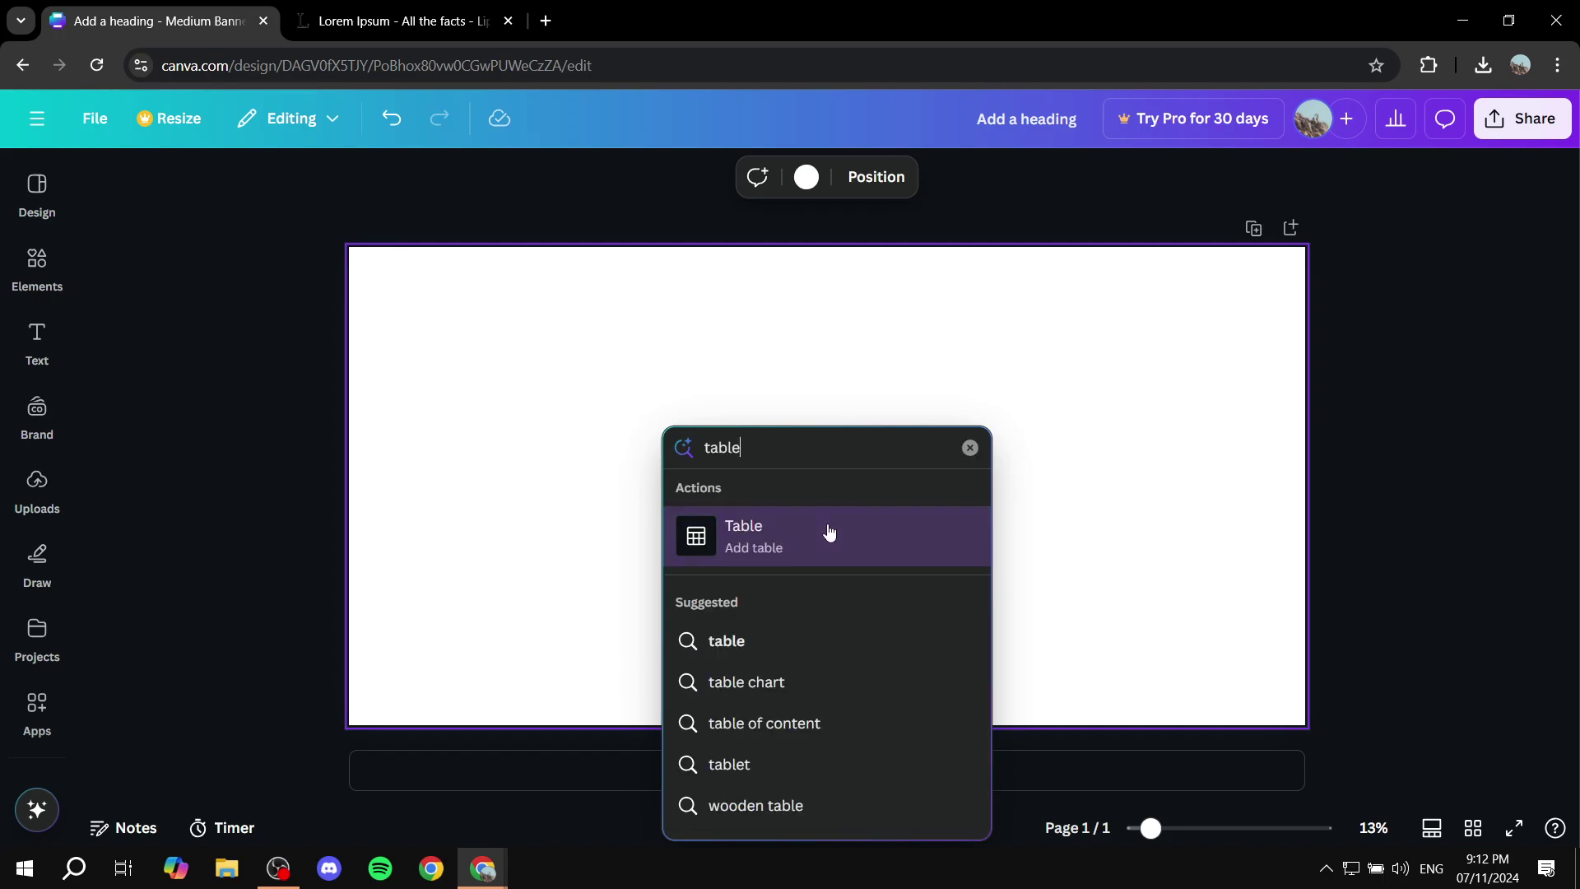
{"action": "left_click", "coordinate": [829, 533]}
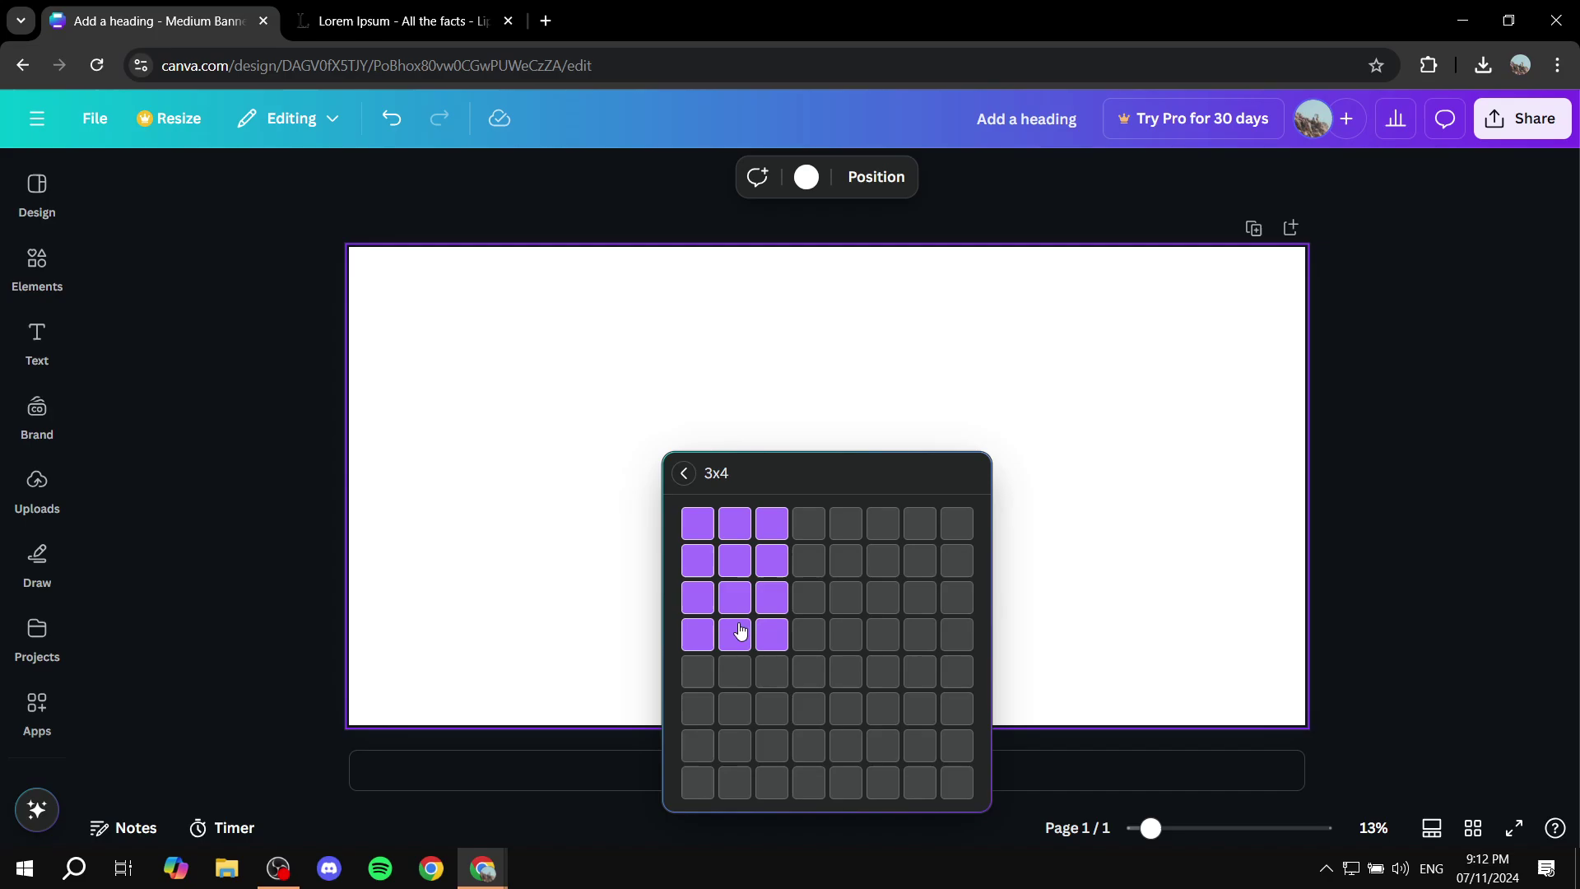
{"action": "left_click", "coordinate": [724, 529]}
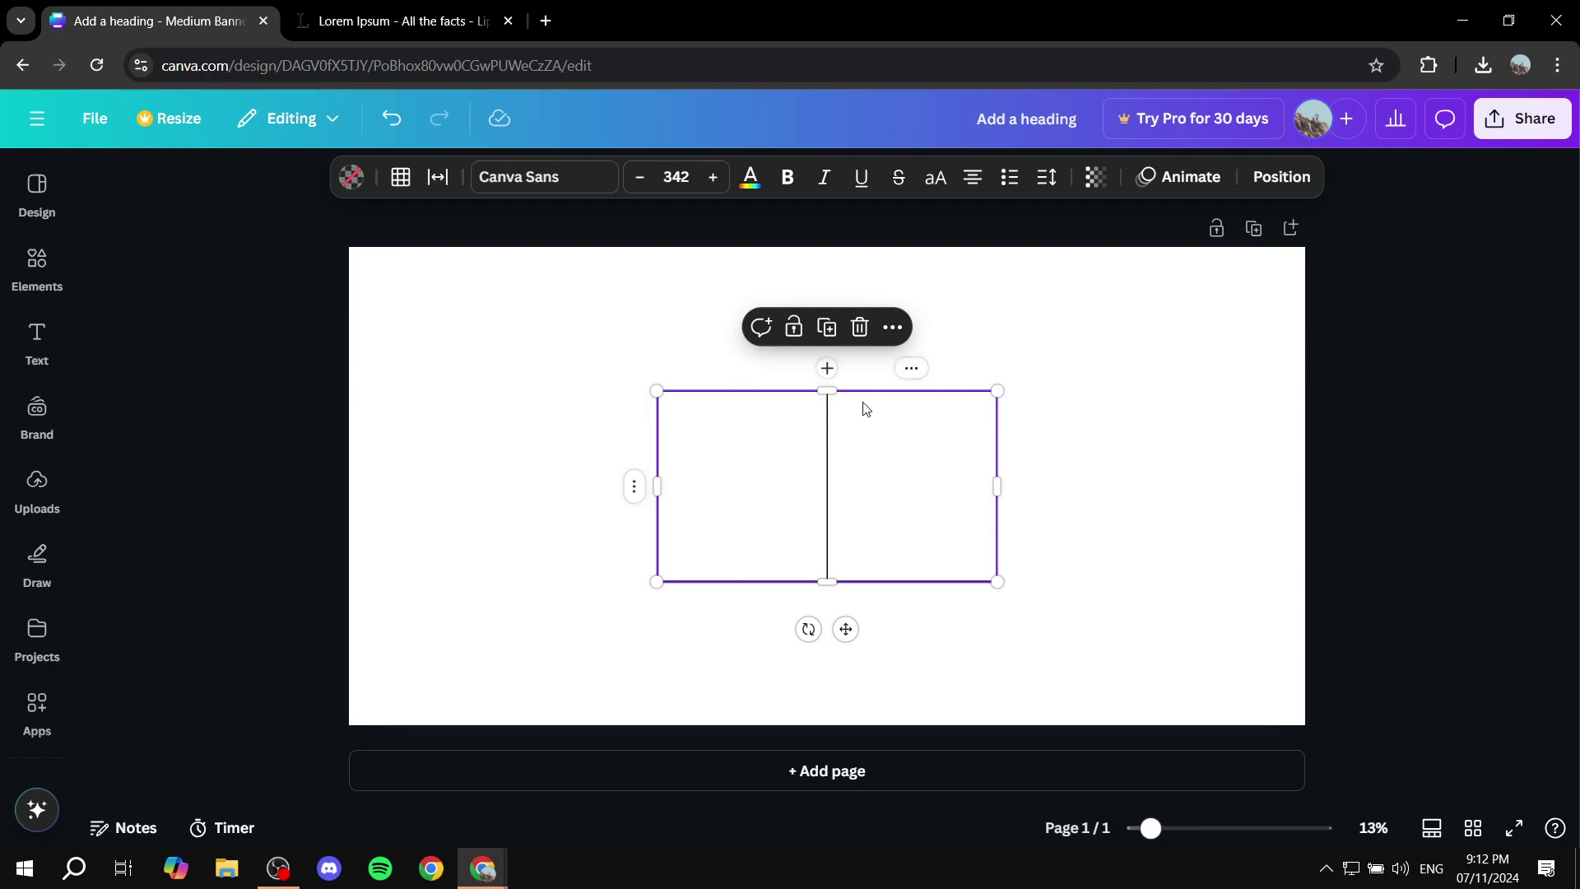
{"action": "left_click", "coordinate": [1209, 399]}
Step: Move the two-column table up near the page's upper edge and select its left and right cells in turn
{"action": "left_click_drag", "start_coordinate": [861, 511], "coordinate": [854, 372]}
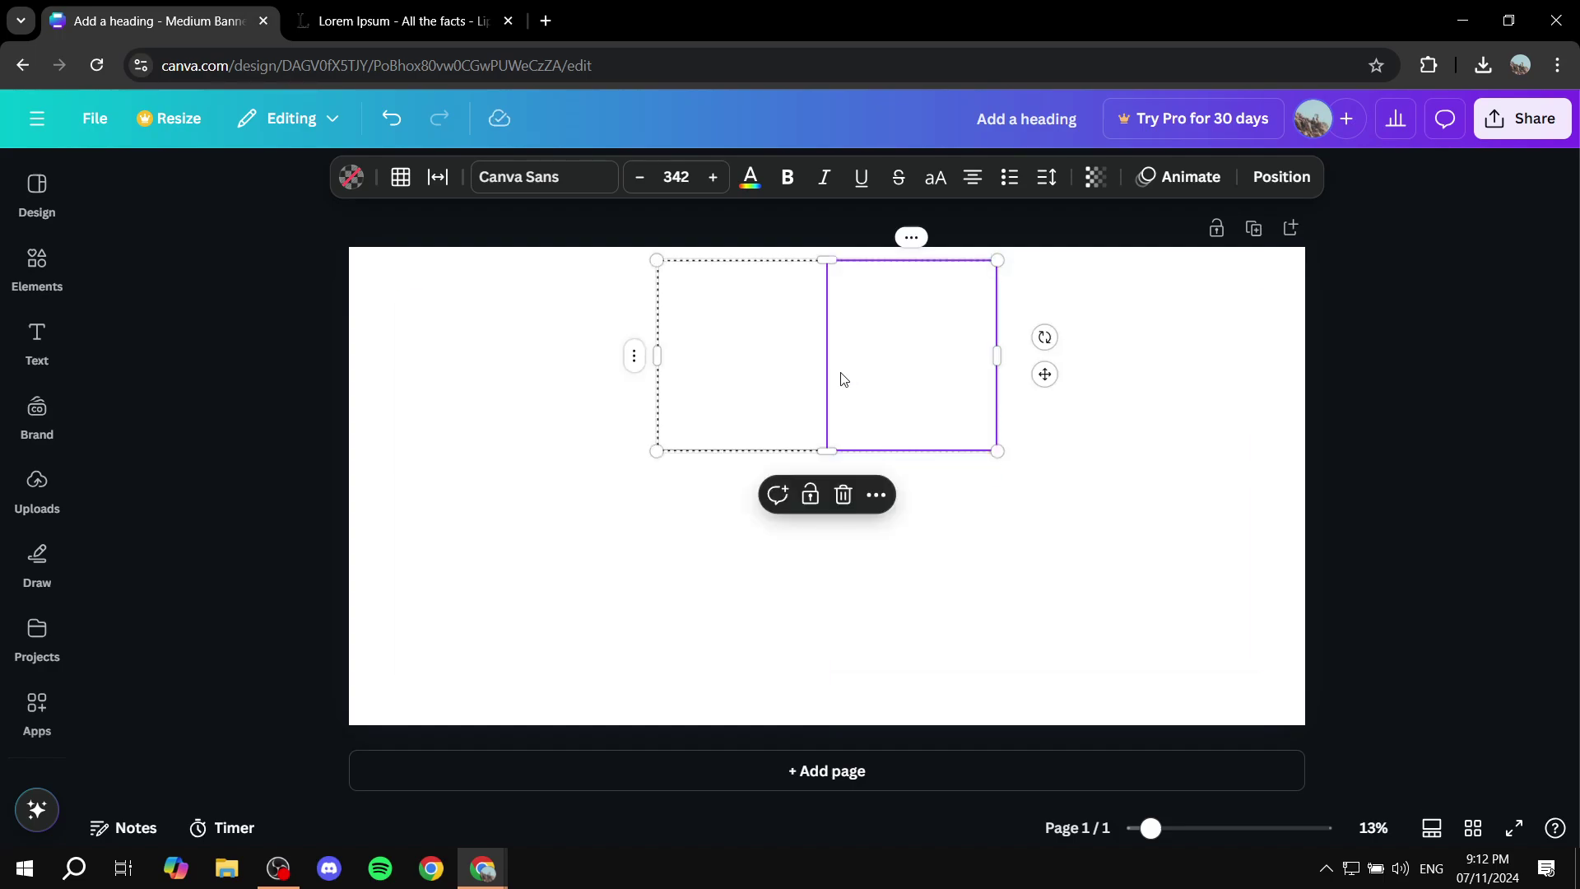
{"action": "left_click", "coordinate": [741, 301]}
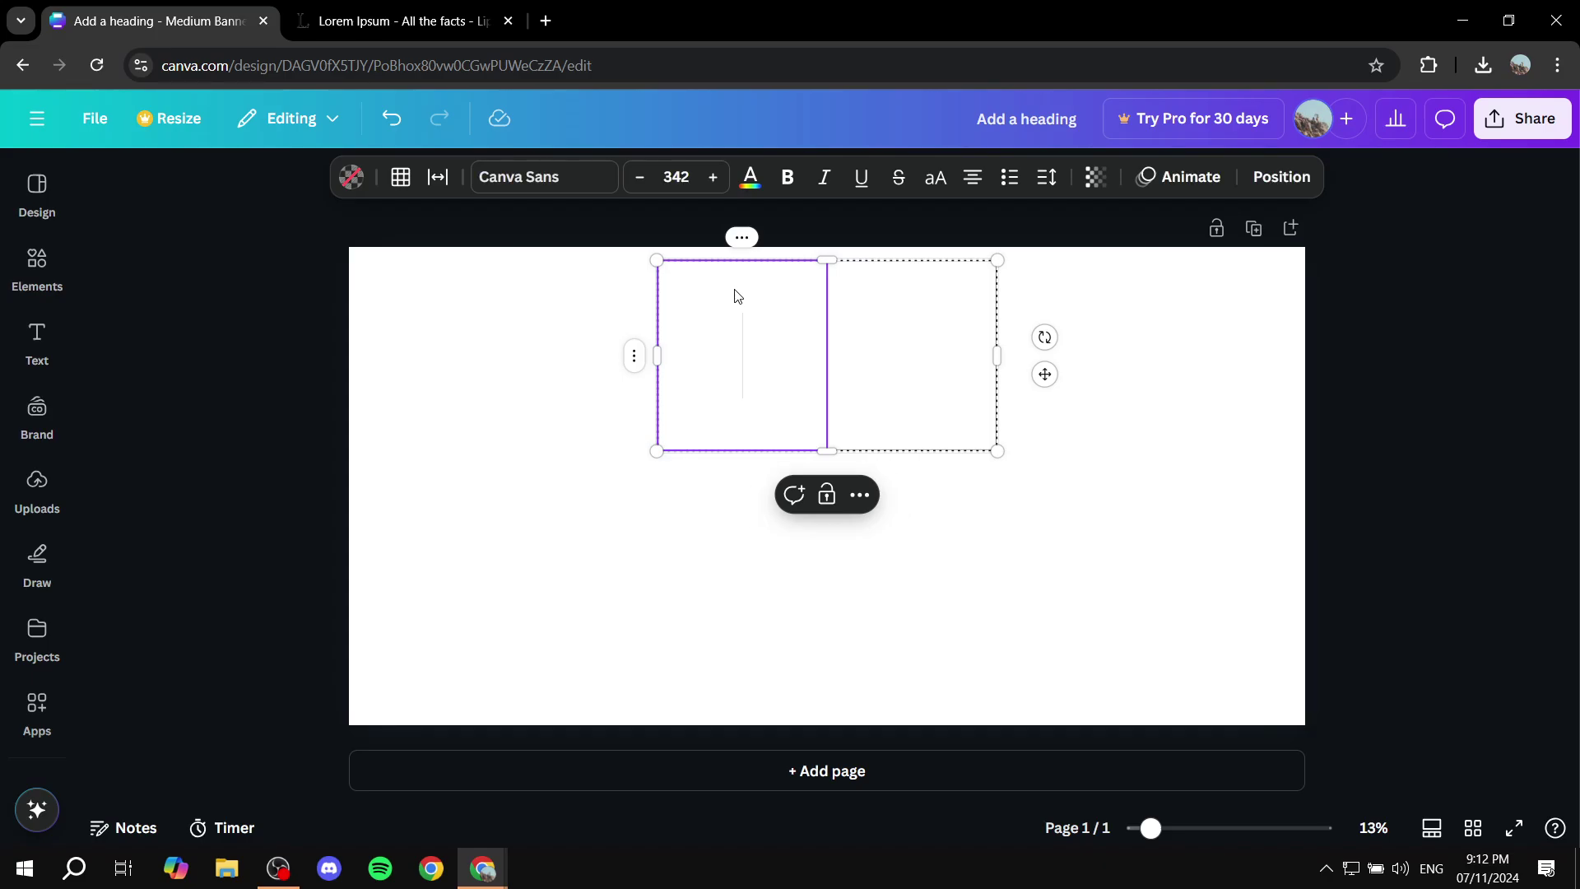
{"action": "left_click", "coordinate": [1092, 445]}
{"action": "left_click", "coordinate": [706, 341]}
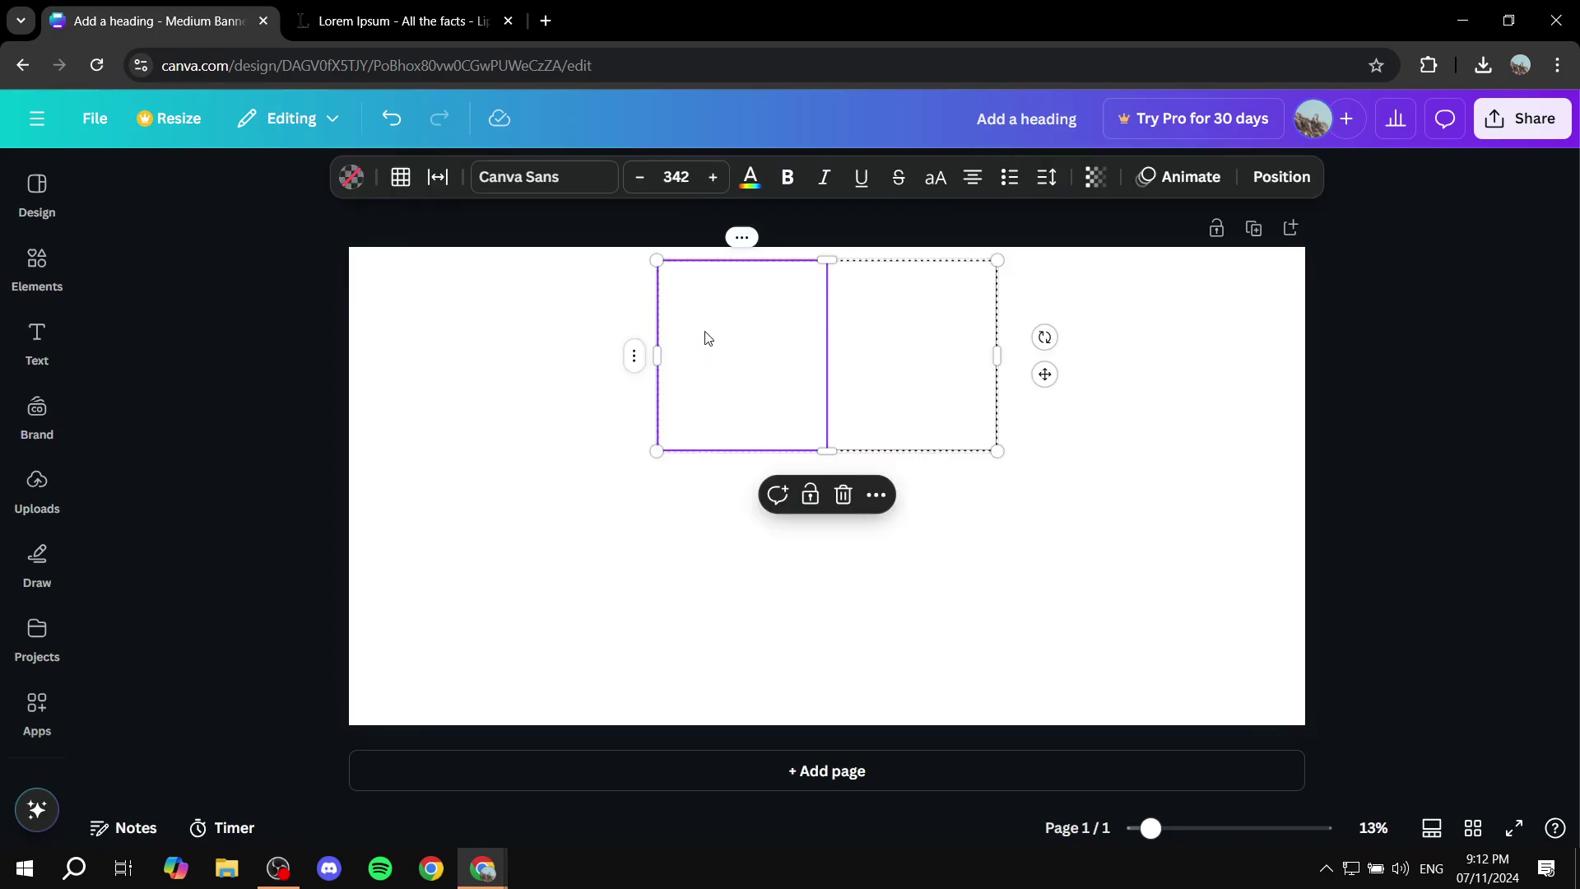
{"action": "left_click", "coordinate": [864, 383]}
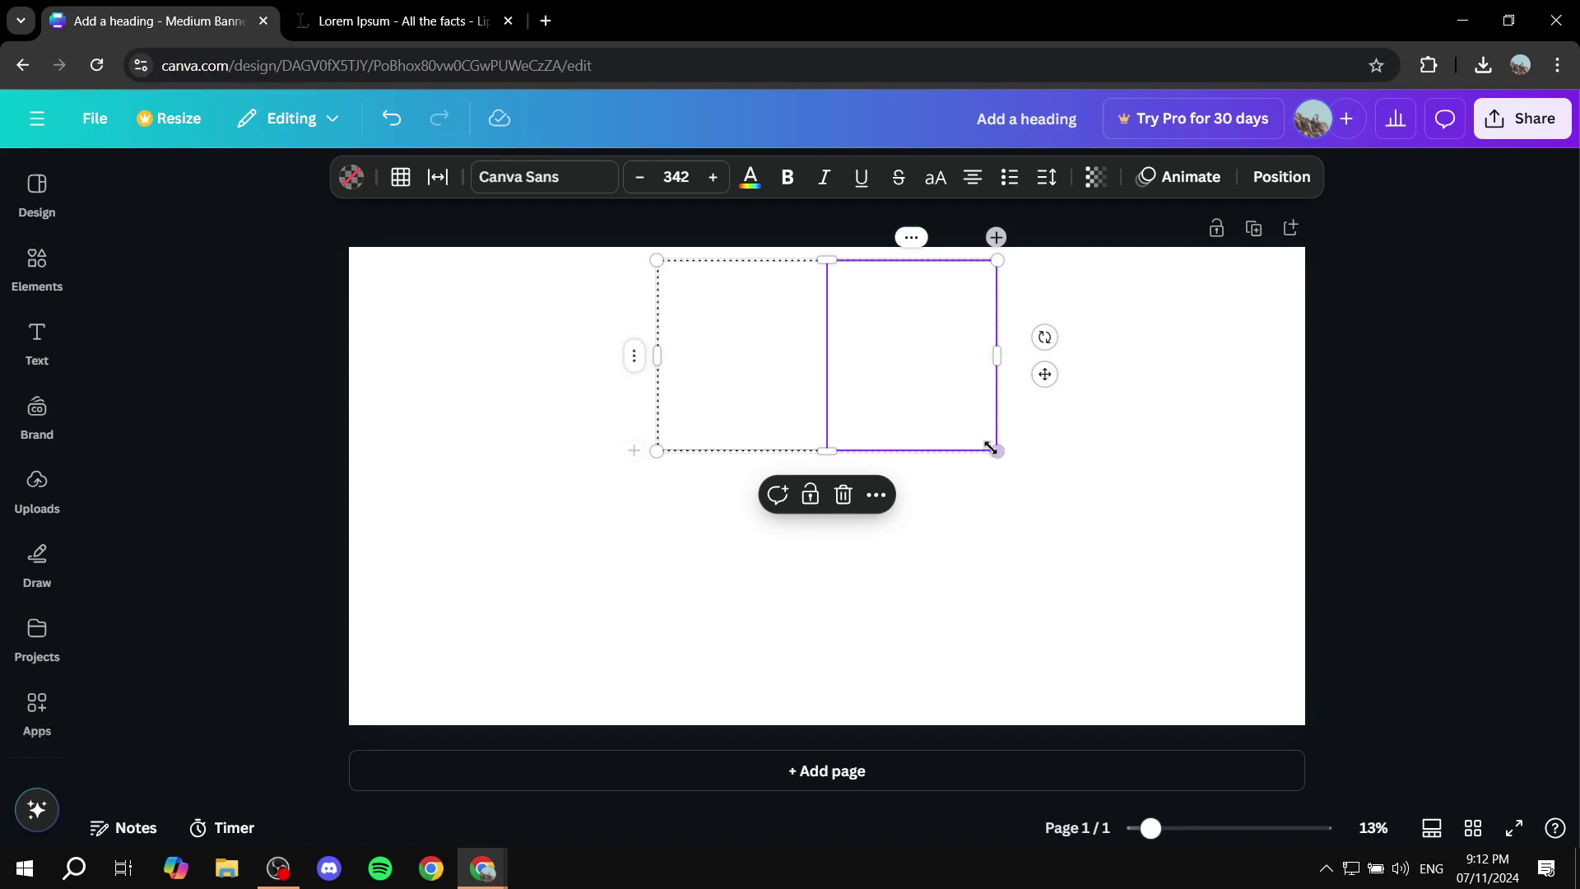
Step: Enlarge the table proportionally from its lower-right corner and center it horizontally near the page's upper edge
{"action": "left_click_drag", "start_coordinate": [997, 450], "coordinate": [1099, 531]}
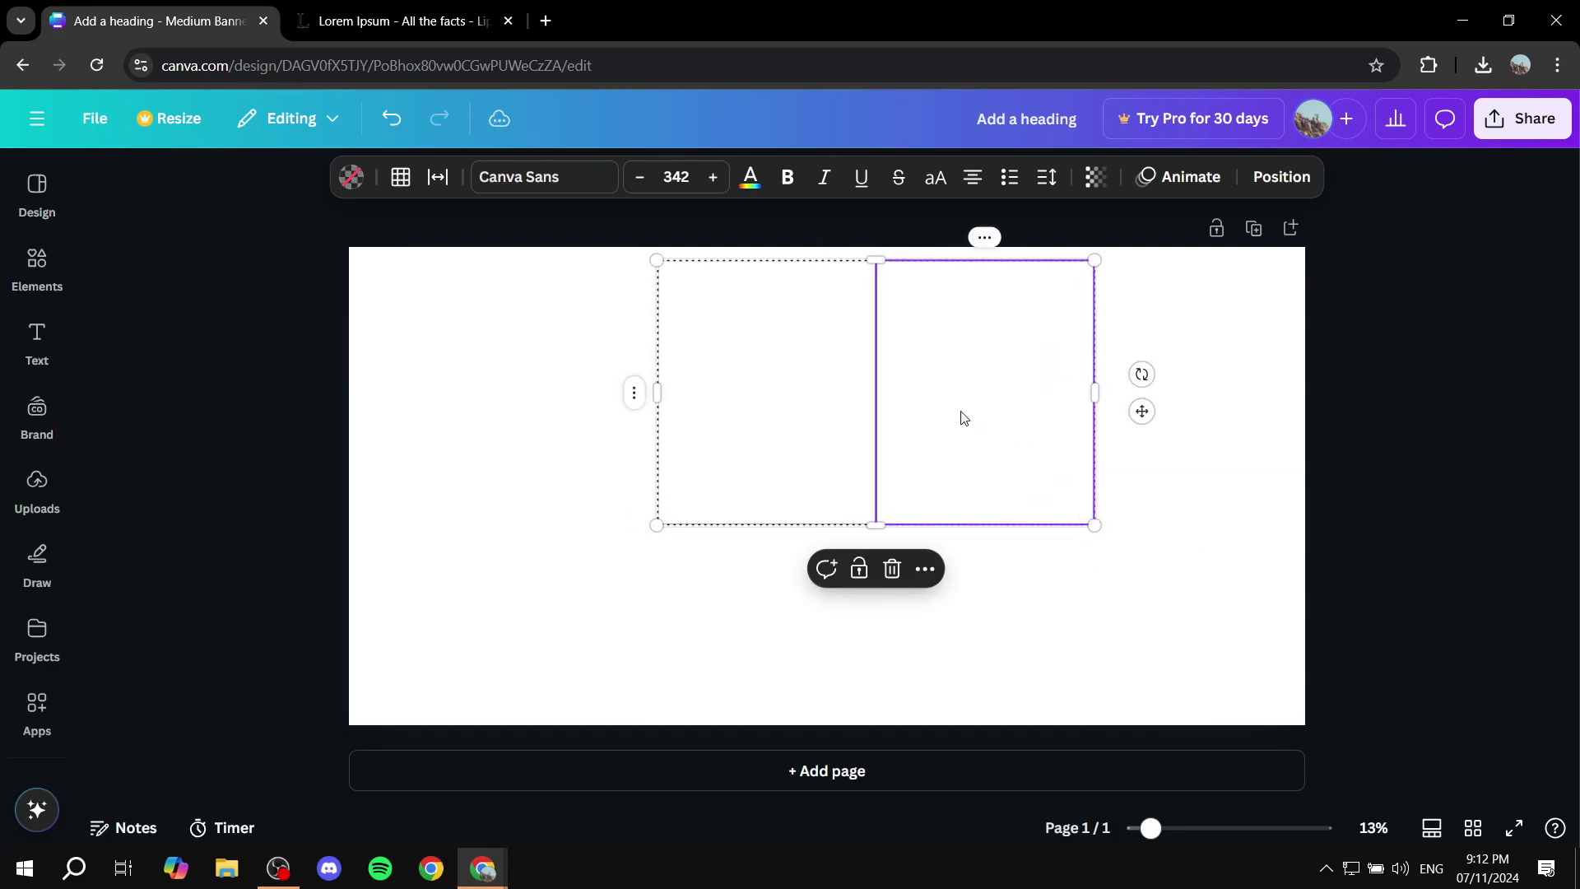
{"action": "left_click", "coordinate": [838, 311]}
{"action": "left_click_drag", "start_coordinate": [556, 385], "coordinate": [1212, 330]}
{"action": "left_click_drag", "start_coordinate": [987, 332], "coordinate": [935, 326]}
{"action": "left_click", "coordinate": [652, 273]}
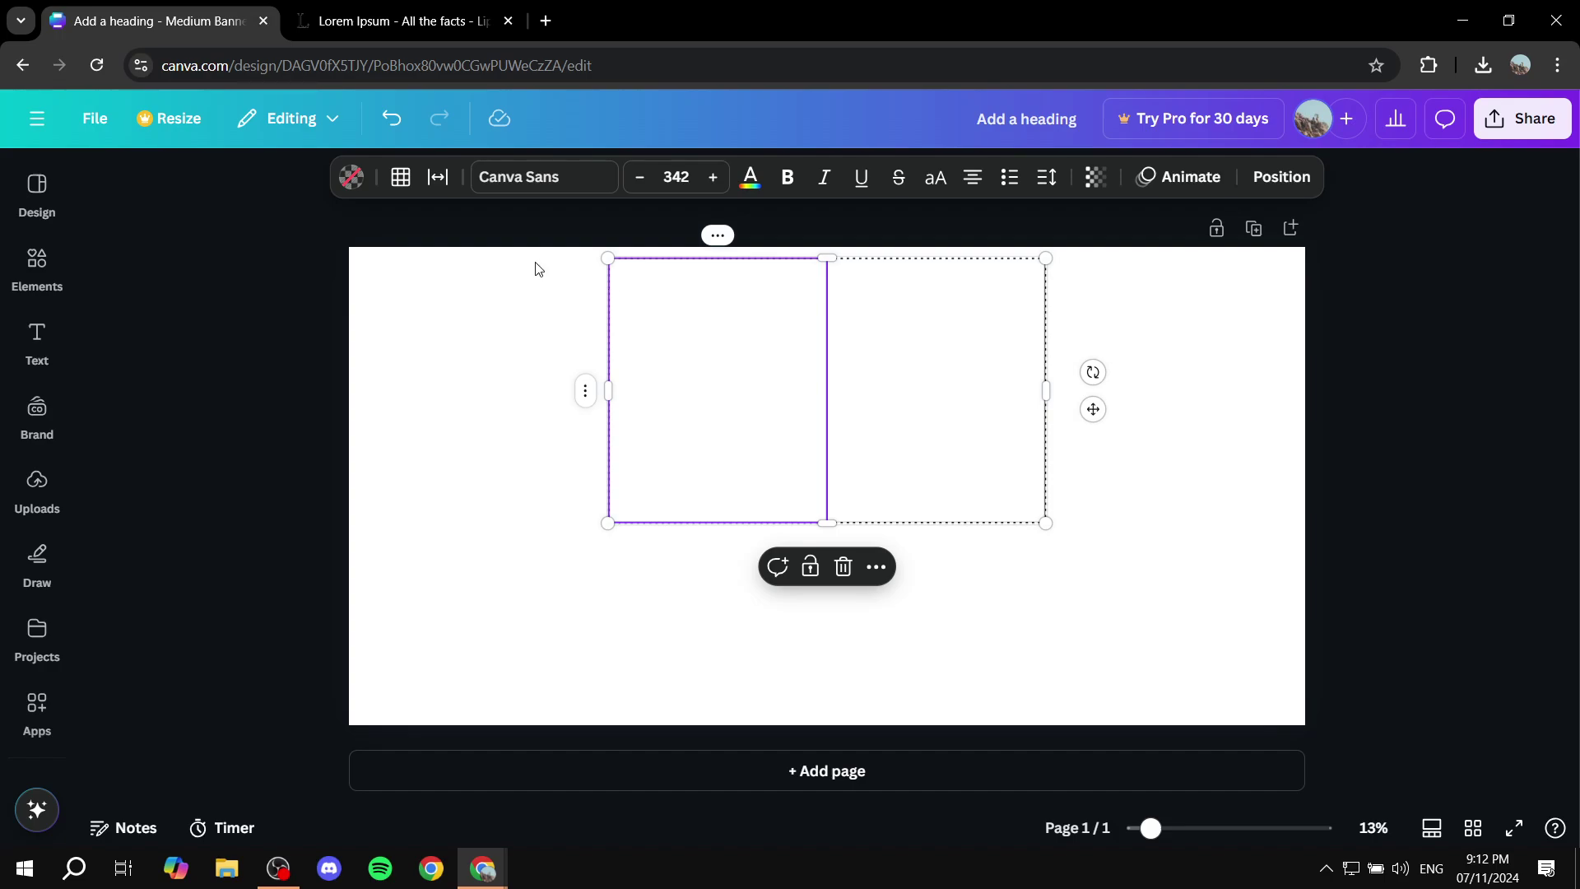
Step: Set the table spacing to 20 and color all borders of the left cell white
{"action": "left_click", "coordinate": [440, 180]}
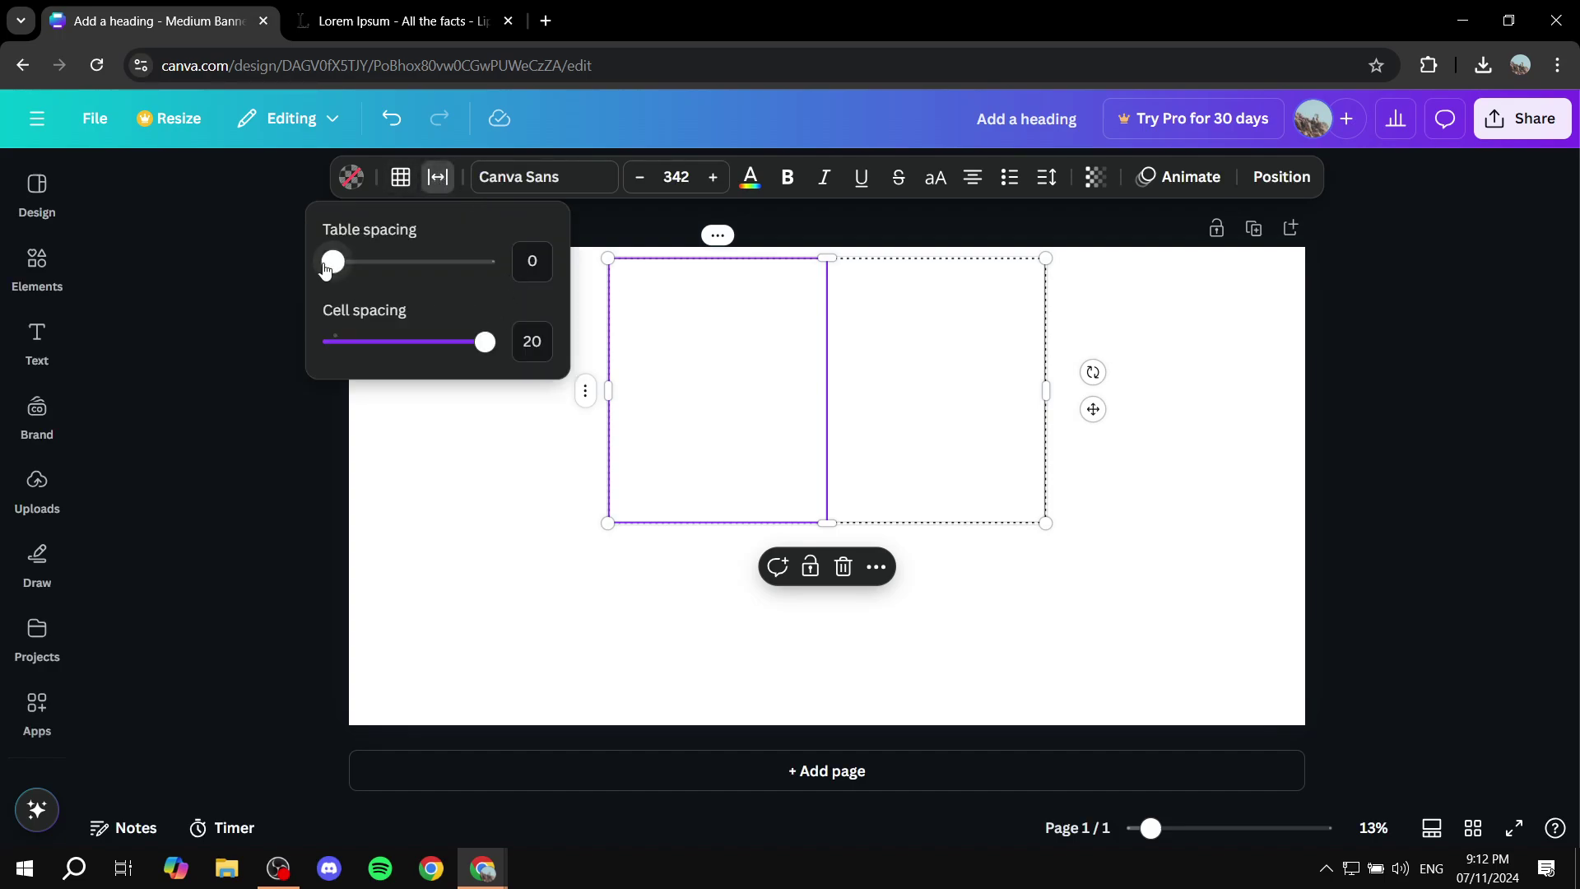
{"action": "left_click_drag", "start_coordinate": [334, 262], "coordinate": [507, 261]}
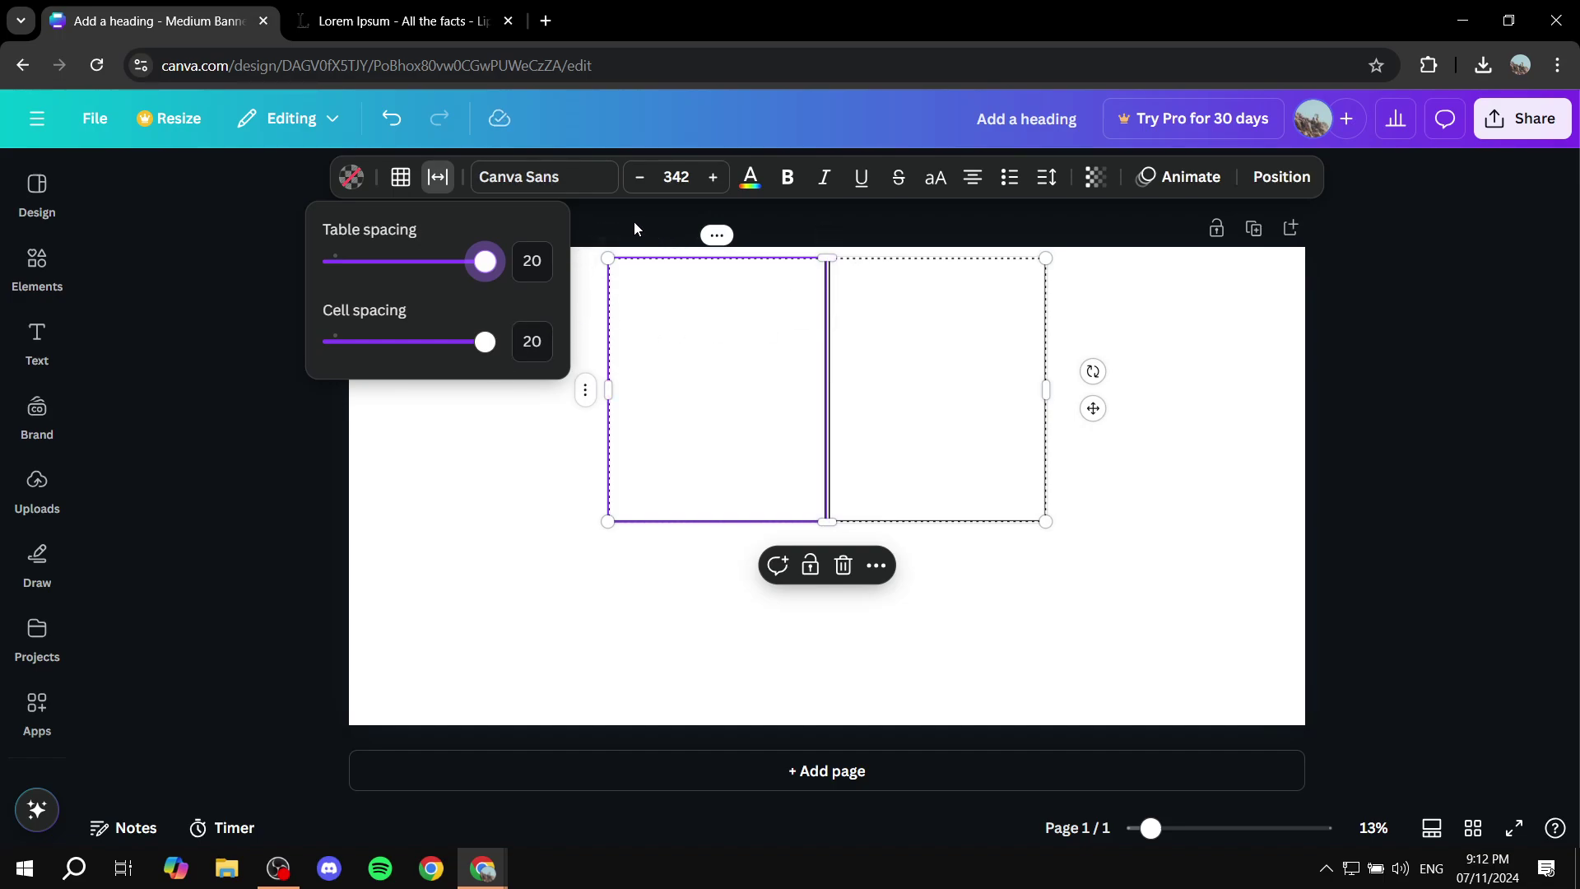
{"action": "left_click", "coordinate": [401, 183]}
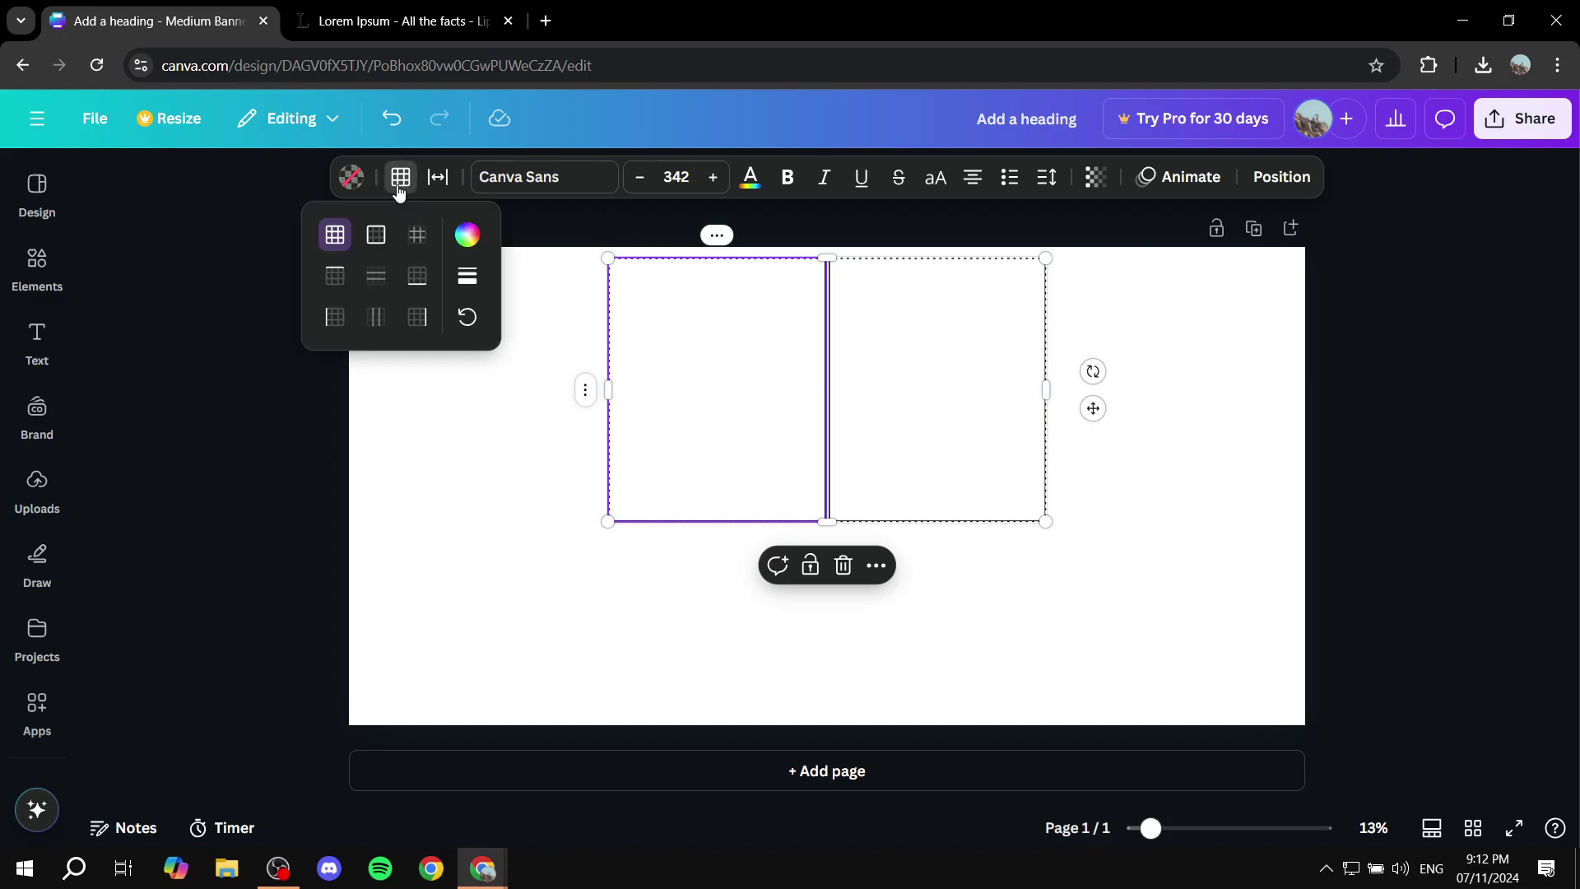
{"action": "left_click", "coordinate": [467, 235]}
{"action": "left_click", "coordinate": [626, 304]}
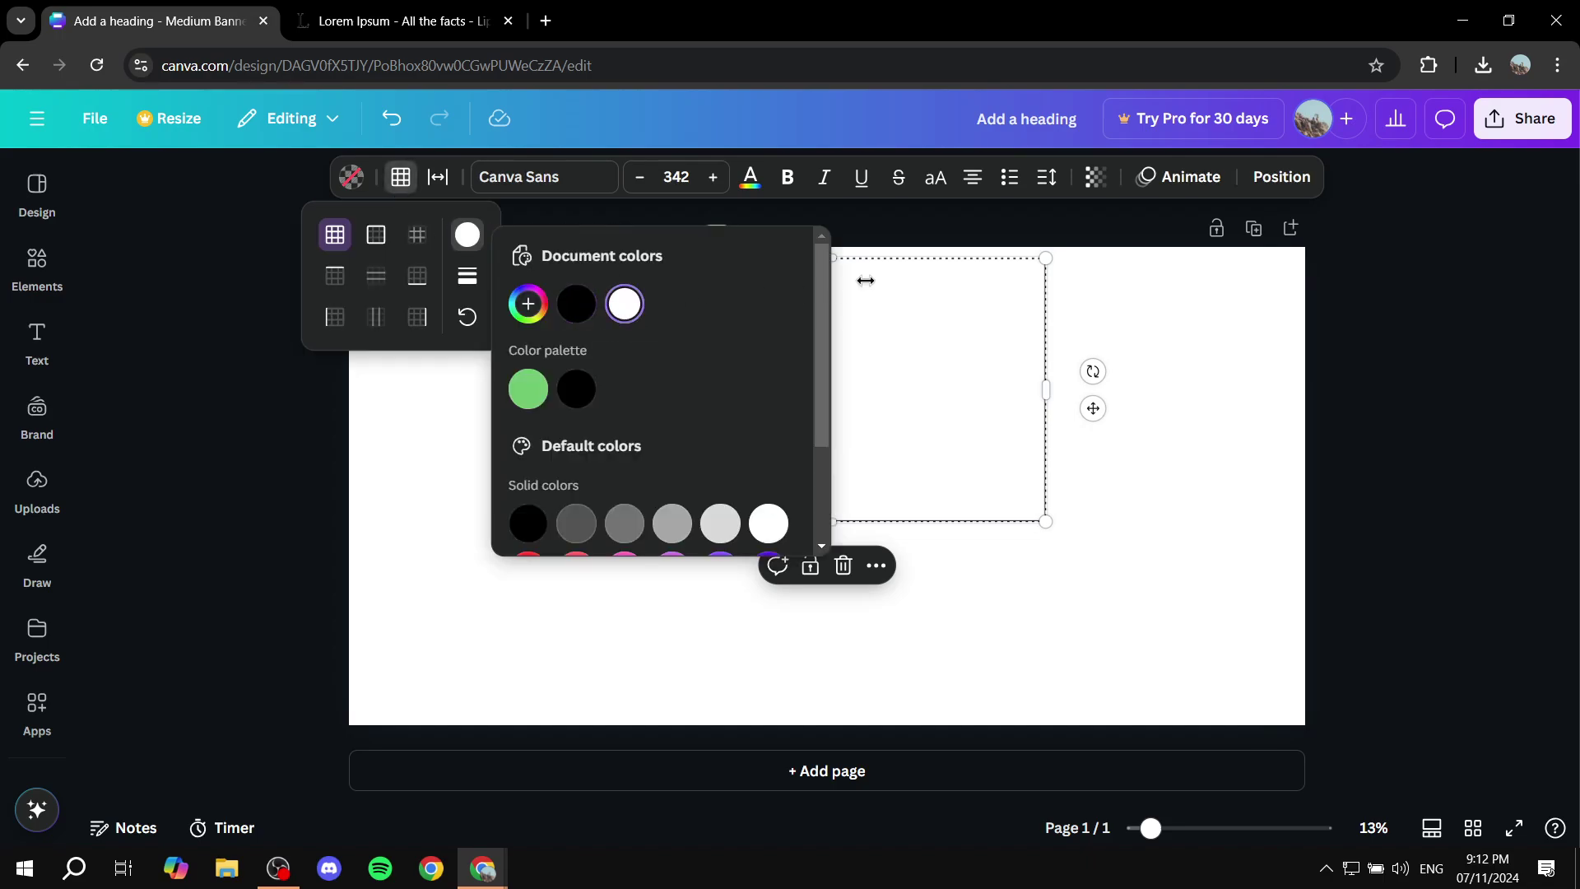
{"action": "left_click", "coordinate": [1063, 229]}
{"action": "left_click", "coordinate": [1018, 222]}
Step: Color all borders of the table's right cell white and deselect the table
{"action": "left_click", "coordinate": [988, 349]}
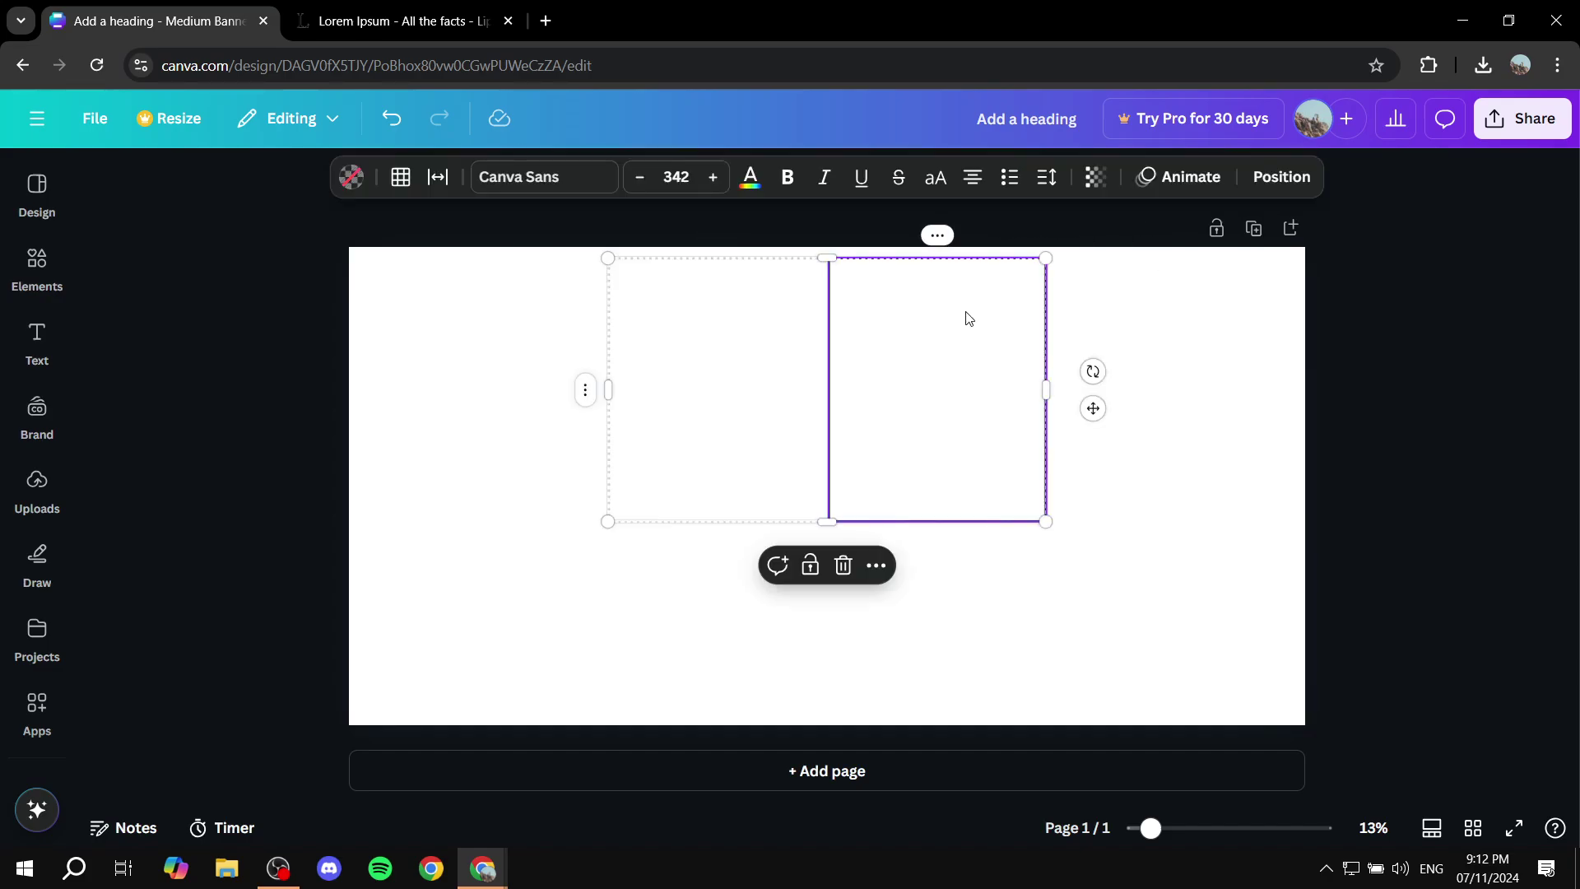
{"action": "left_click", "coordinate": [407, 178]}
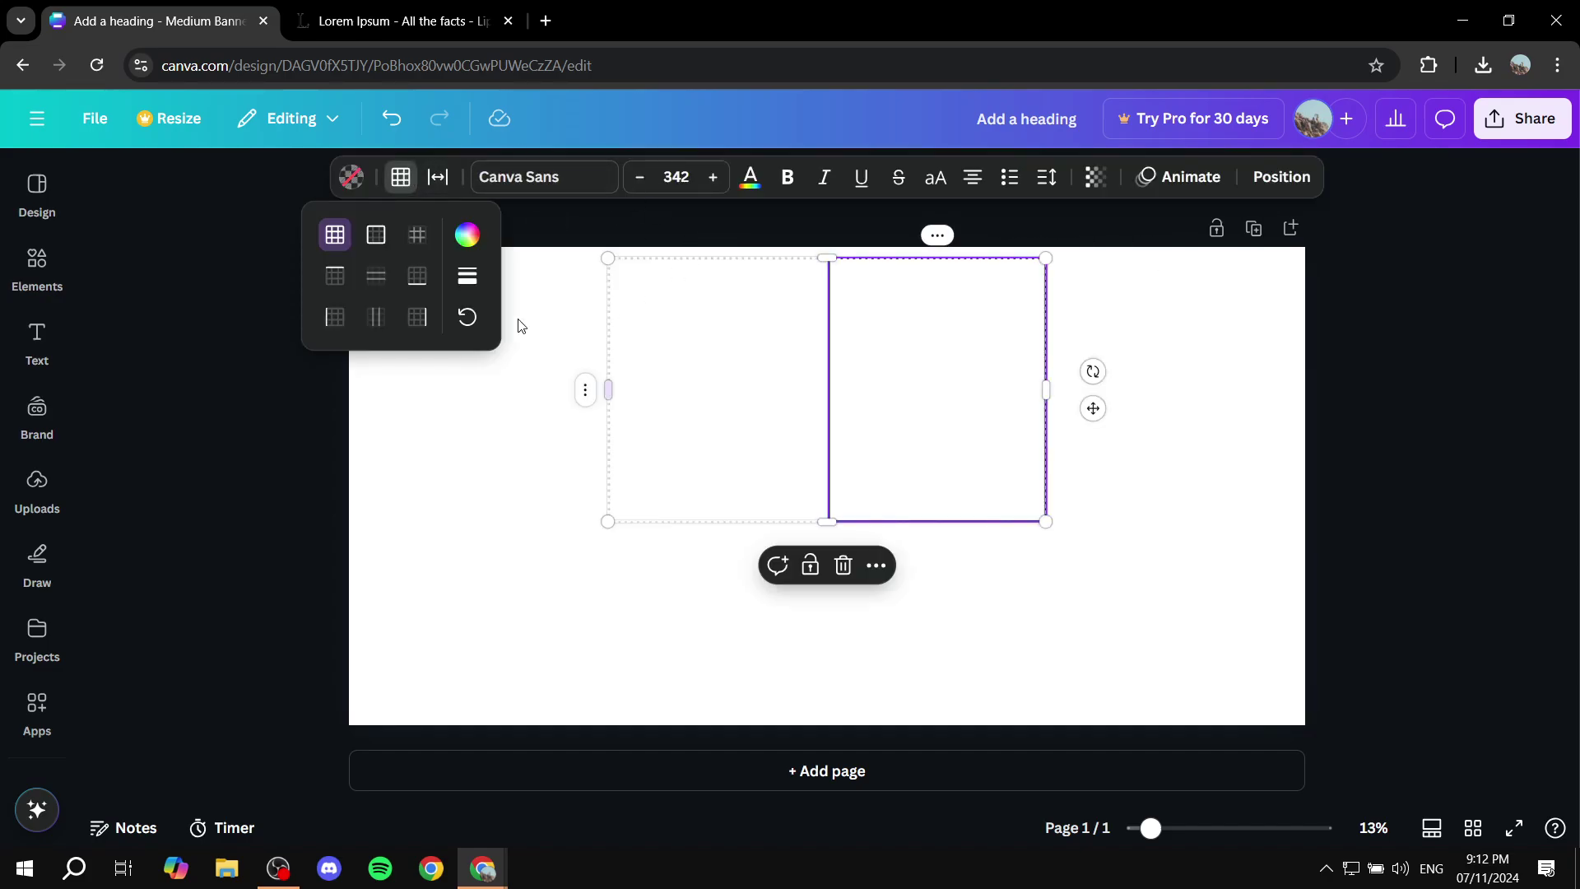
{"action": "left_click", "coordinate": [467, 235]}
{"action": "left_click", "coordinate": [641, 309]}
{"action": "left_click", "coordinate": [1436, 403]}
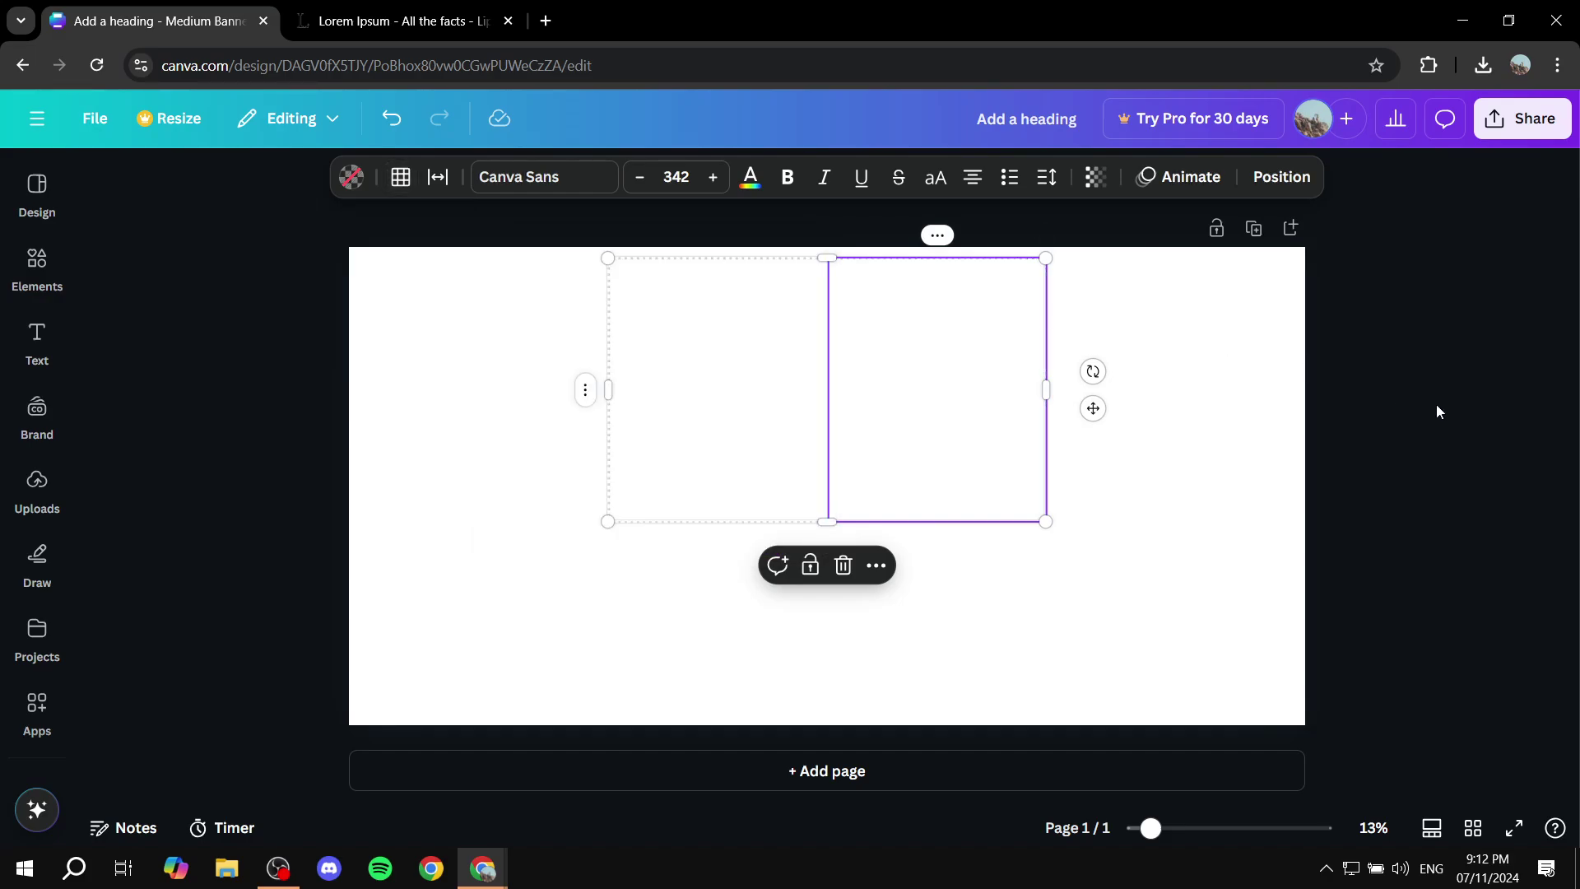
{"action": "left_click", "coordinate": [1427, 438]}
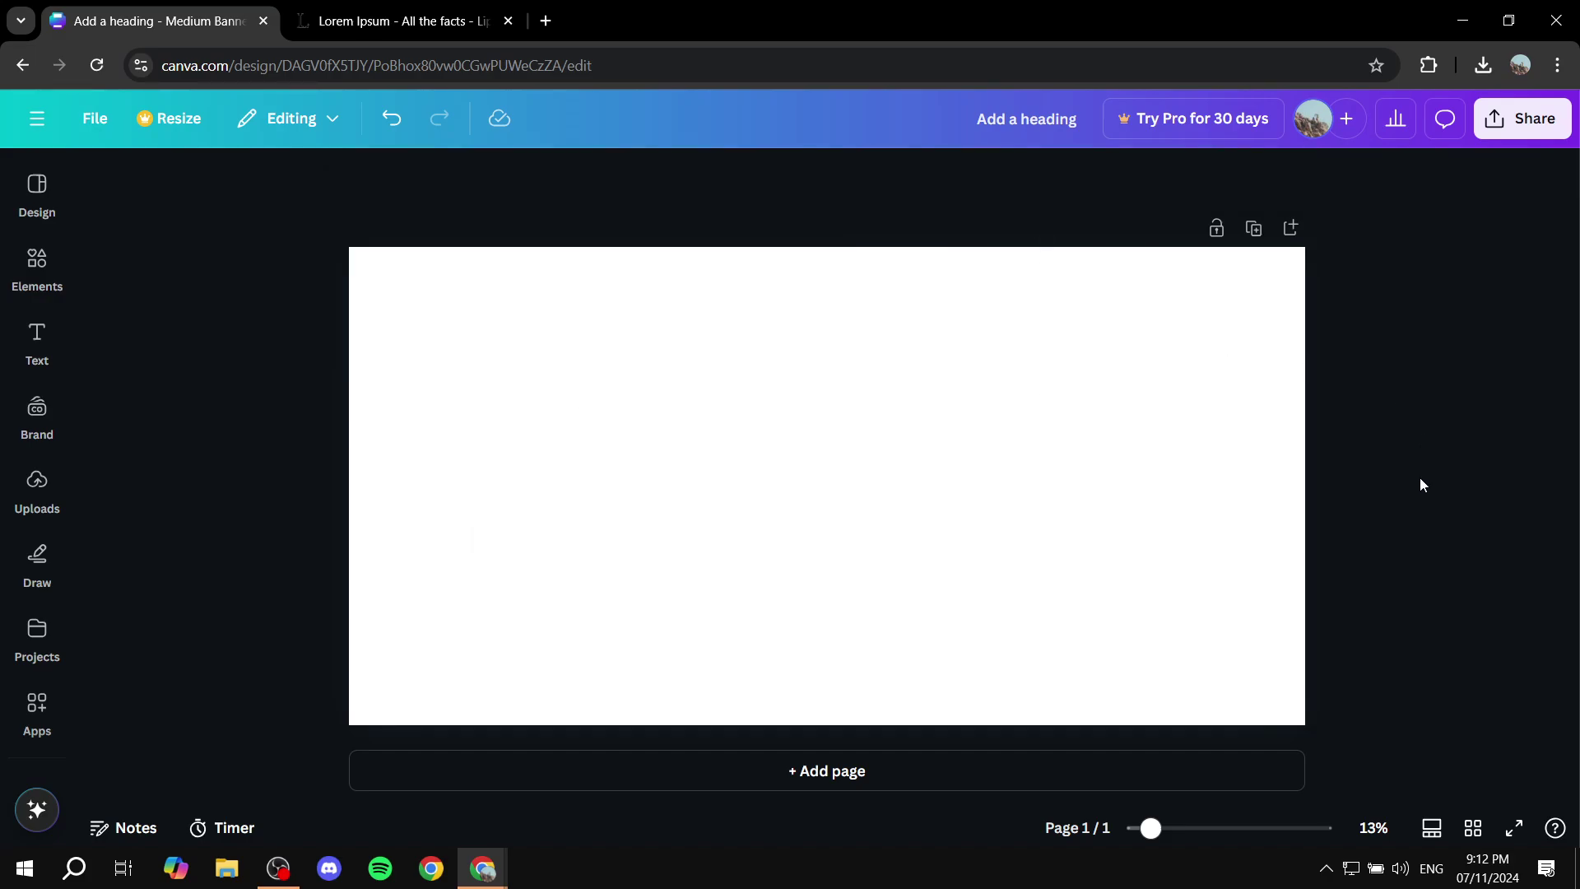
Step: Paste the copied "Contrary to popular belief, Lorem Ipsum" passage into the left cell and set its font size to 50
{"action": "left_click", "coordinate": [703, 362]}
{"action": "left_click", "coordinate": [704, 363]}
{"action": "key", "text": "ctrl+v"}
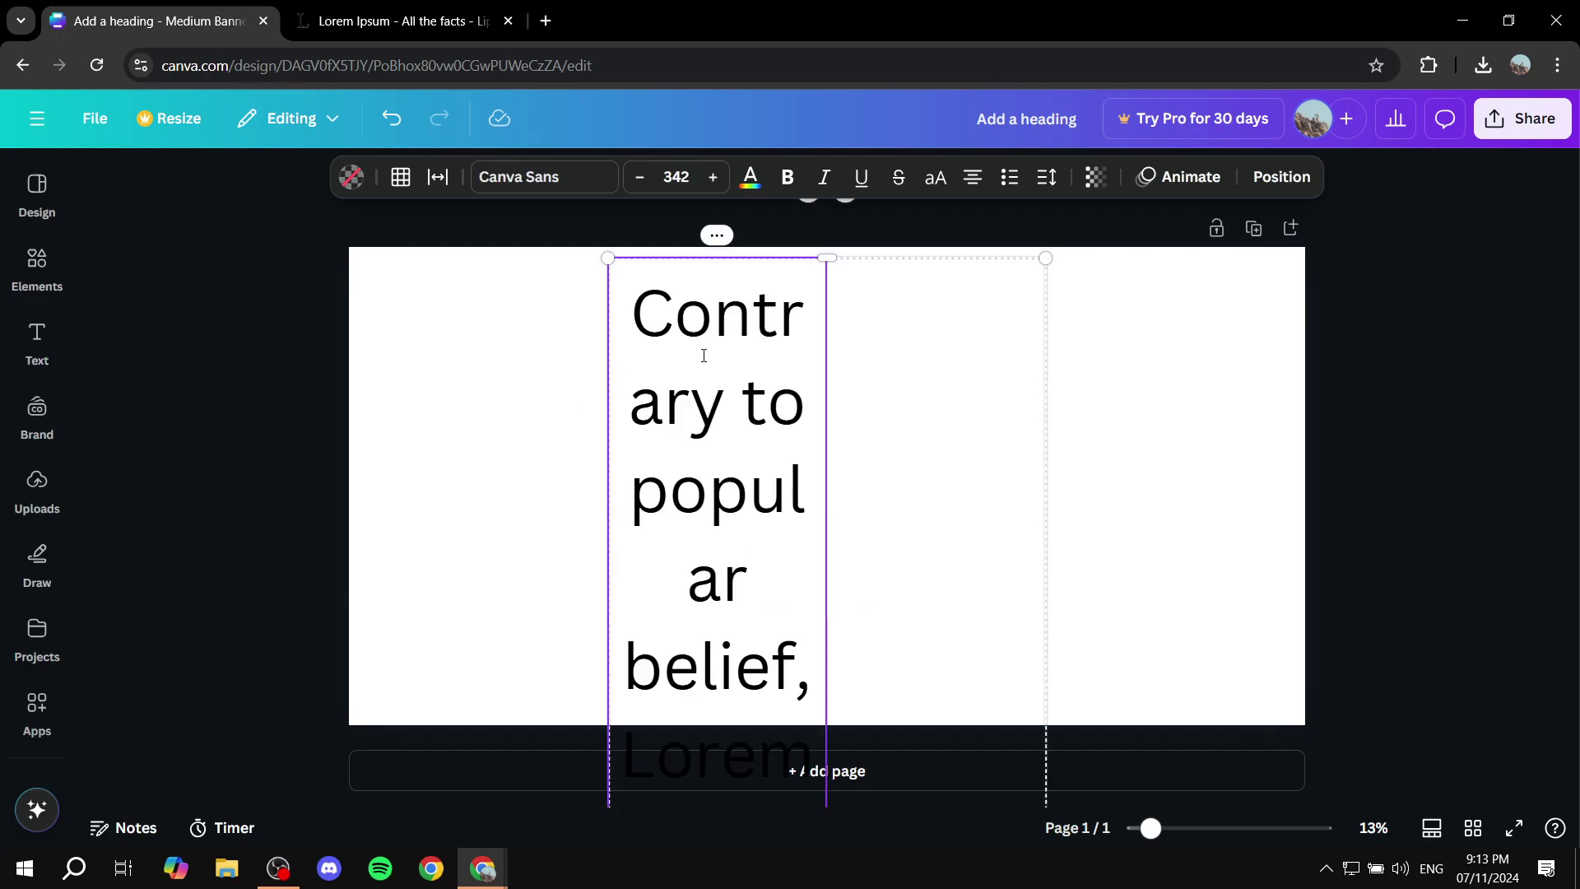
{"action": "left_click", "coordinate": [684, 174]}
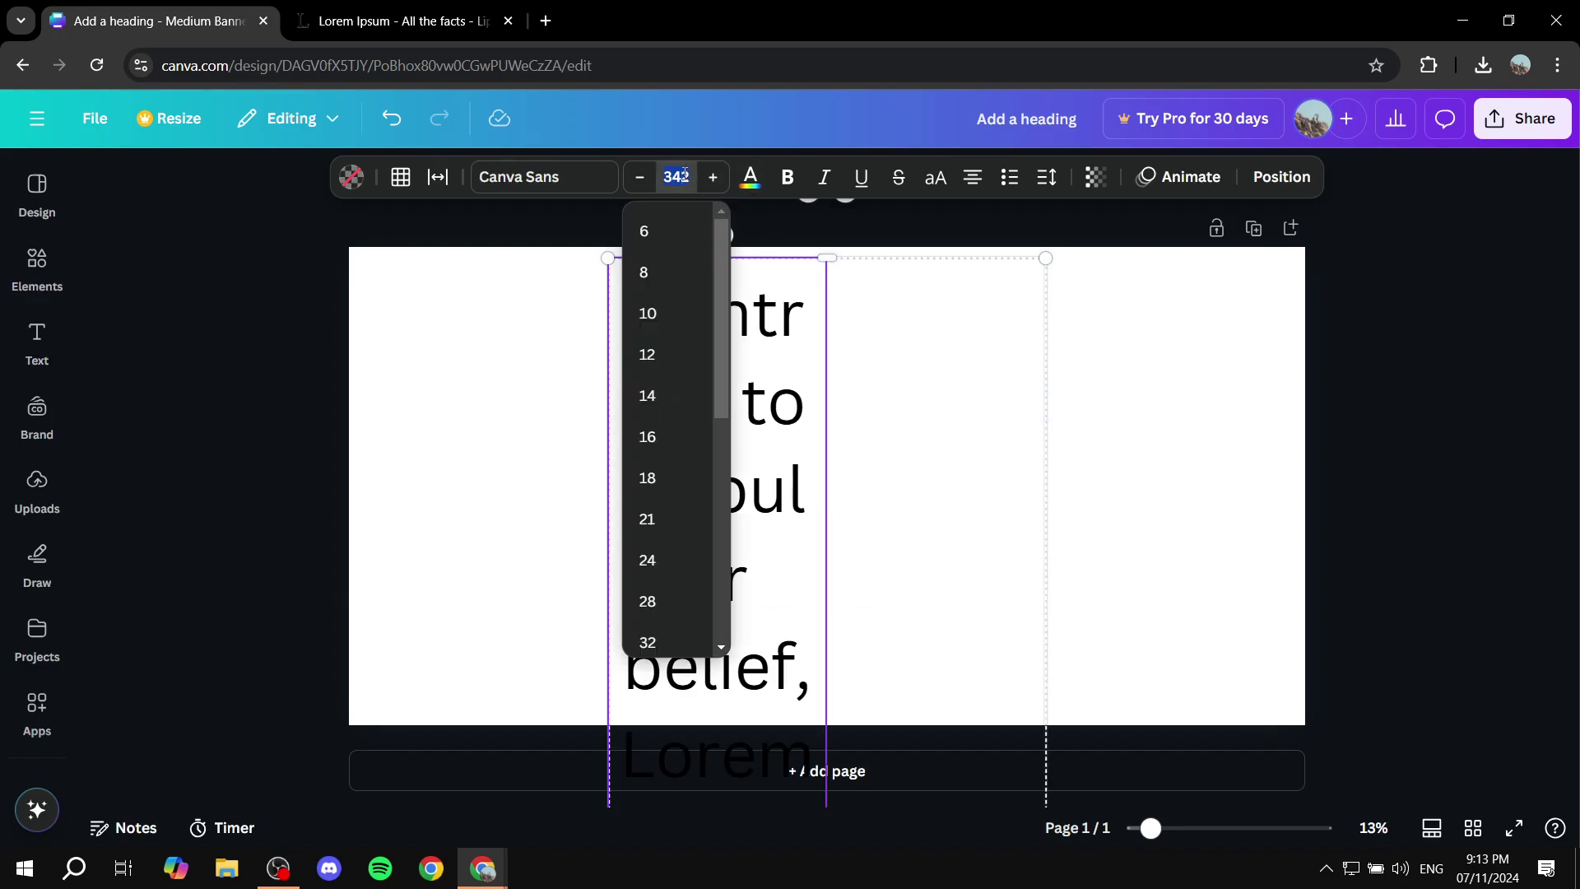
{"action": "type", "text": "50"}
{"action": "key", "text": "Return"}
Step: Fill the right cell with the same Lorem Ipsum passage and set its font size to 50
{"action": "left_click", "coordinate": [945, 375]}
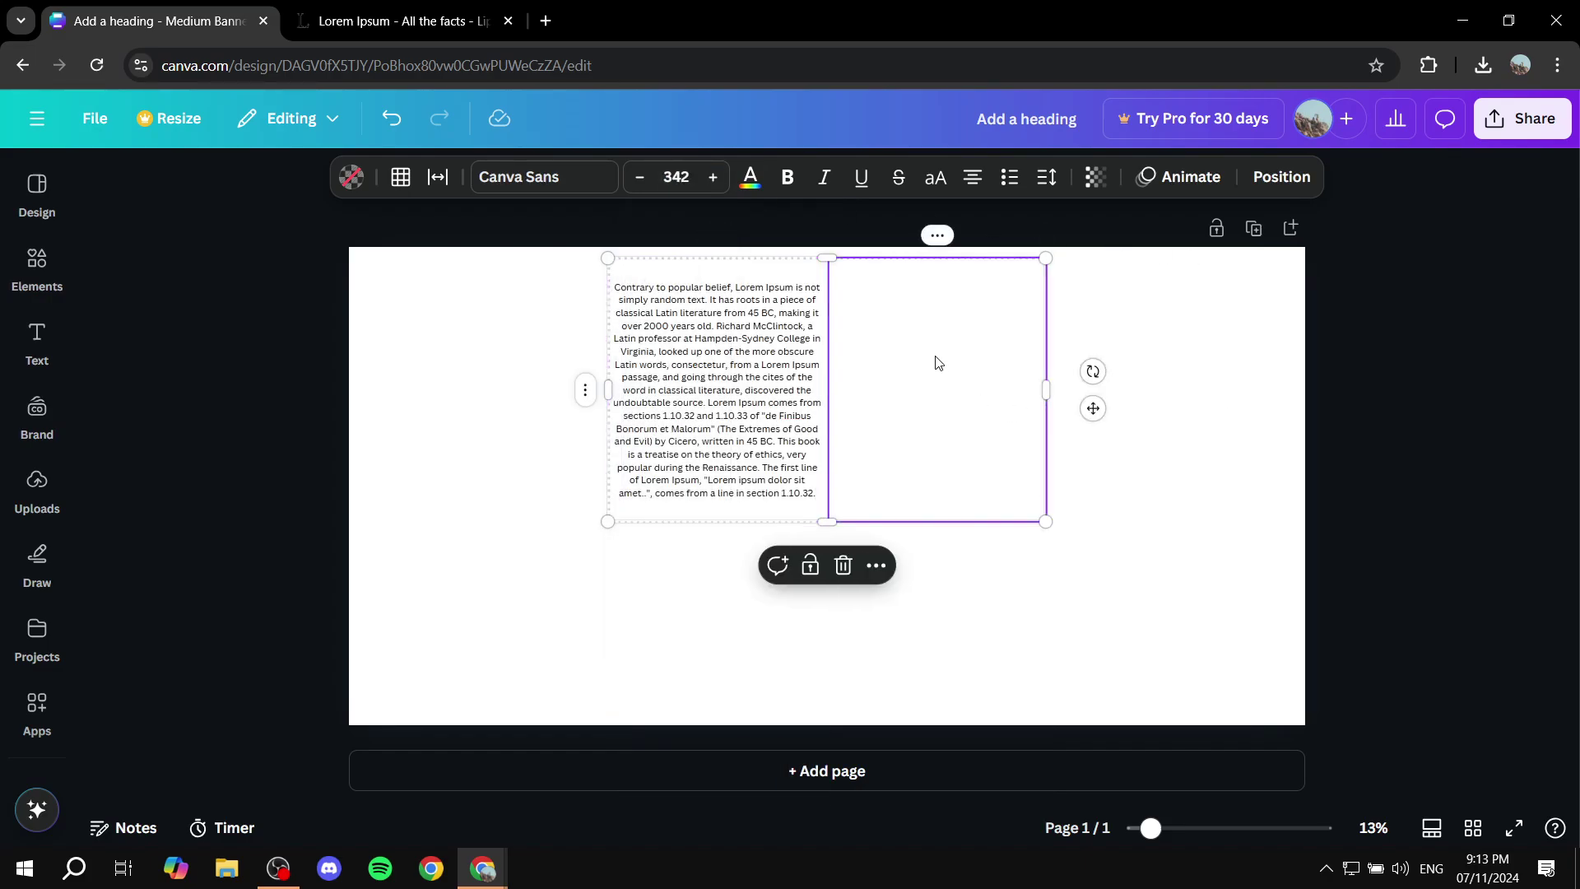
{"action": "type", "text": "Contrary to popular belief, Lorem Ipsum is not simply random text. It has roots in a piece of classical Latin literature from 45 BC, making it over 2000 years old. Richard McClintock, a Latin professor at Hampden-Sydney College in Virginia, looked up one of the more obscure Latin words, consectetur, from a Lorem Ipsum passage, and going through the cites of the word in classical literature, discovered the undoubtable source. Lorem Ipsum comes from sections 1.10.32 and 1.10.33 of \"de Finibus Bonorum et Malorum\" (The Extremes of Good and Evil) by Cicero, written in 45 BC. This book is a treatise on the theory of ethics, very popular during the Renaissance. The first line of Lorem Ipsum, \"Lorem ipsum dolor sit amet..\", comes from a line in section 1.10.32."}
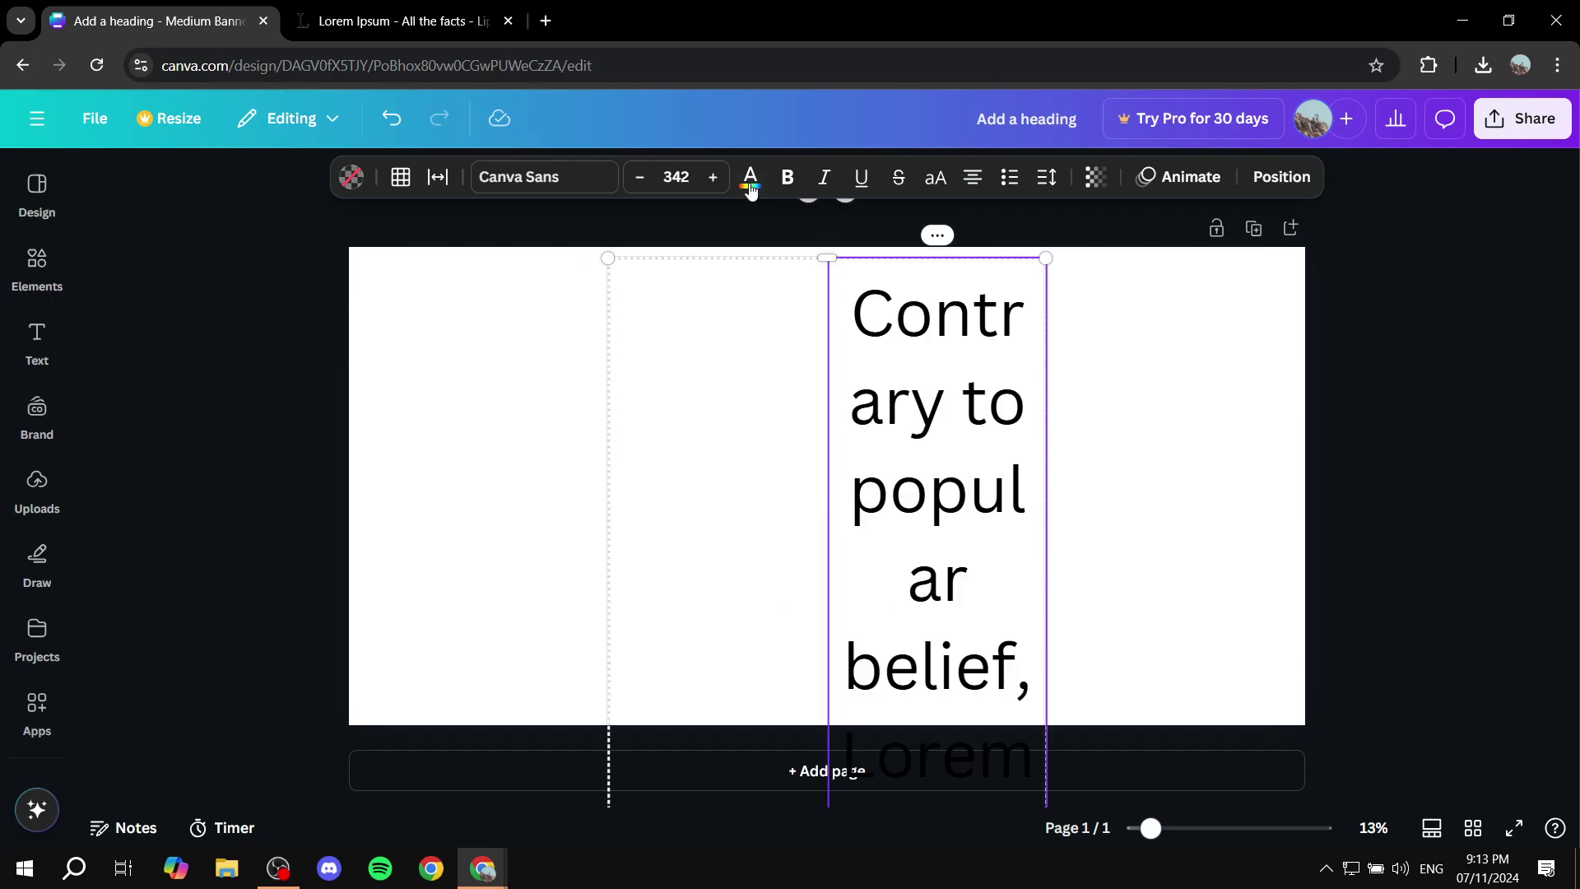
{"action": "left_click", "coordinate": [675, 174]}
{"action": "type", "text": "50"}
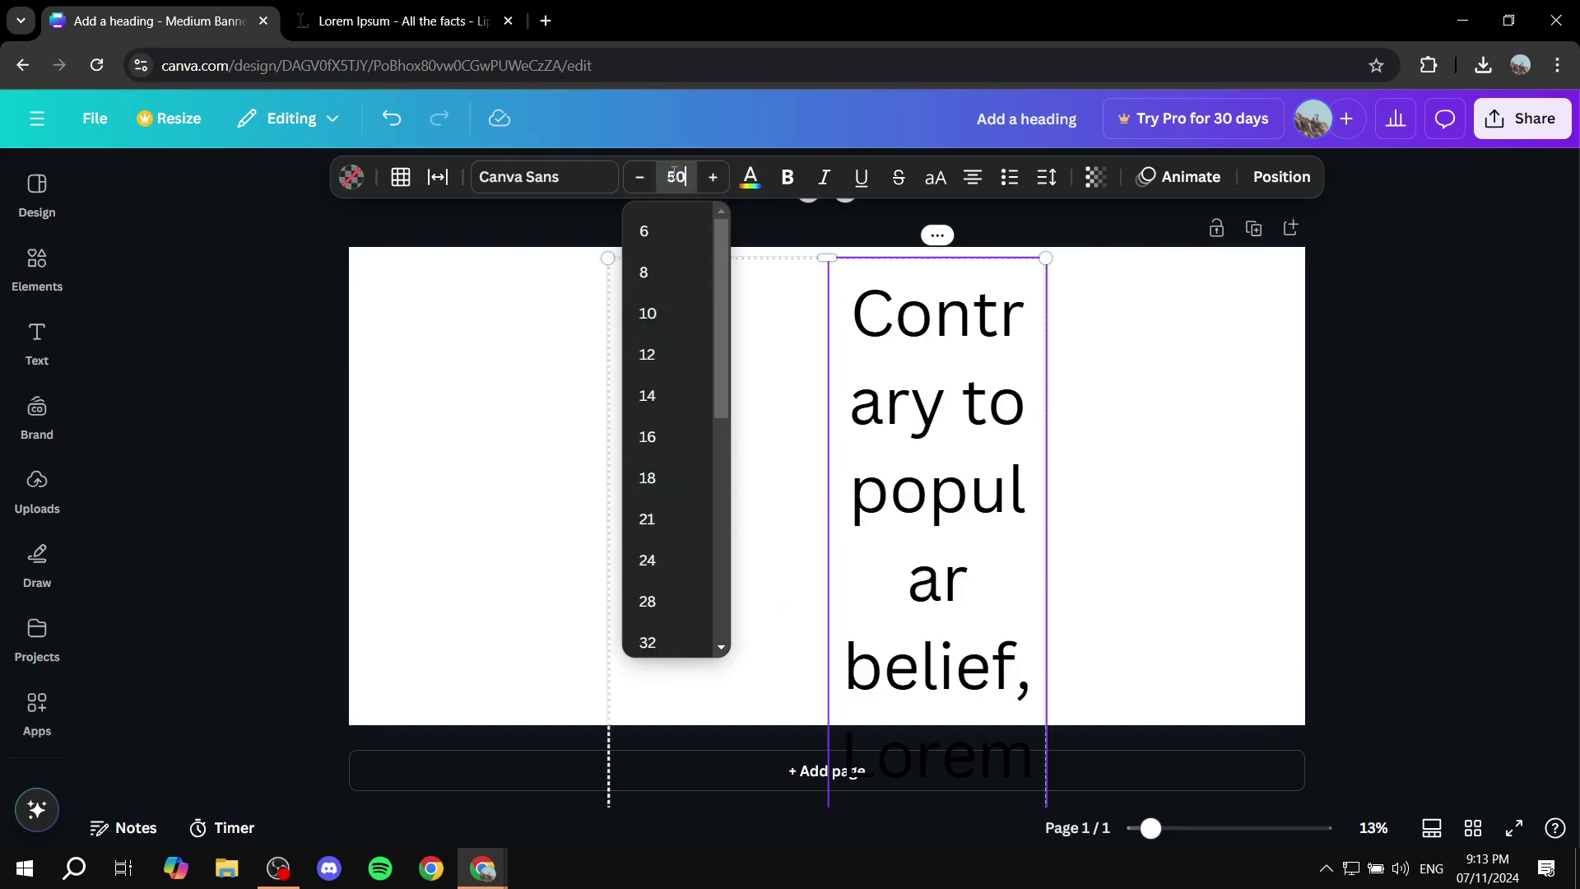
{"action": "key", "text": "Return"}
Step: Move the filled table up to the page's upper edge, keeping it horizontally centered, and deselect it
{"action": "left_click", "coordinate": [1412, 367]}
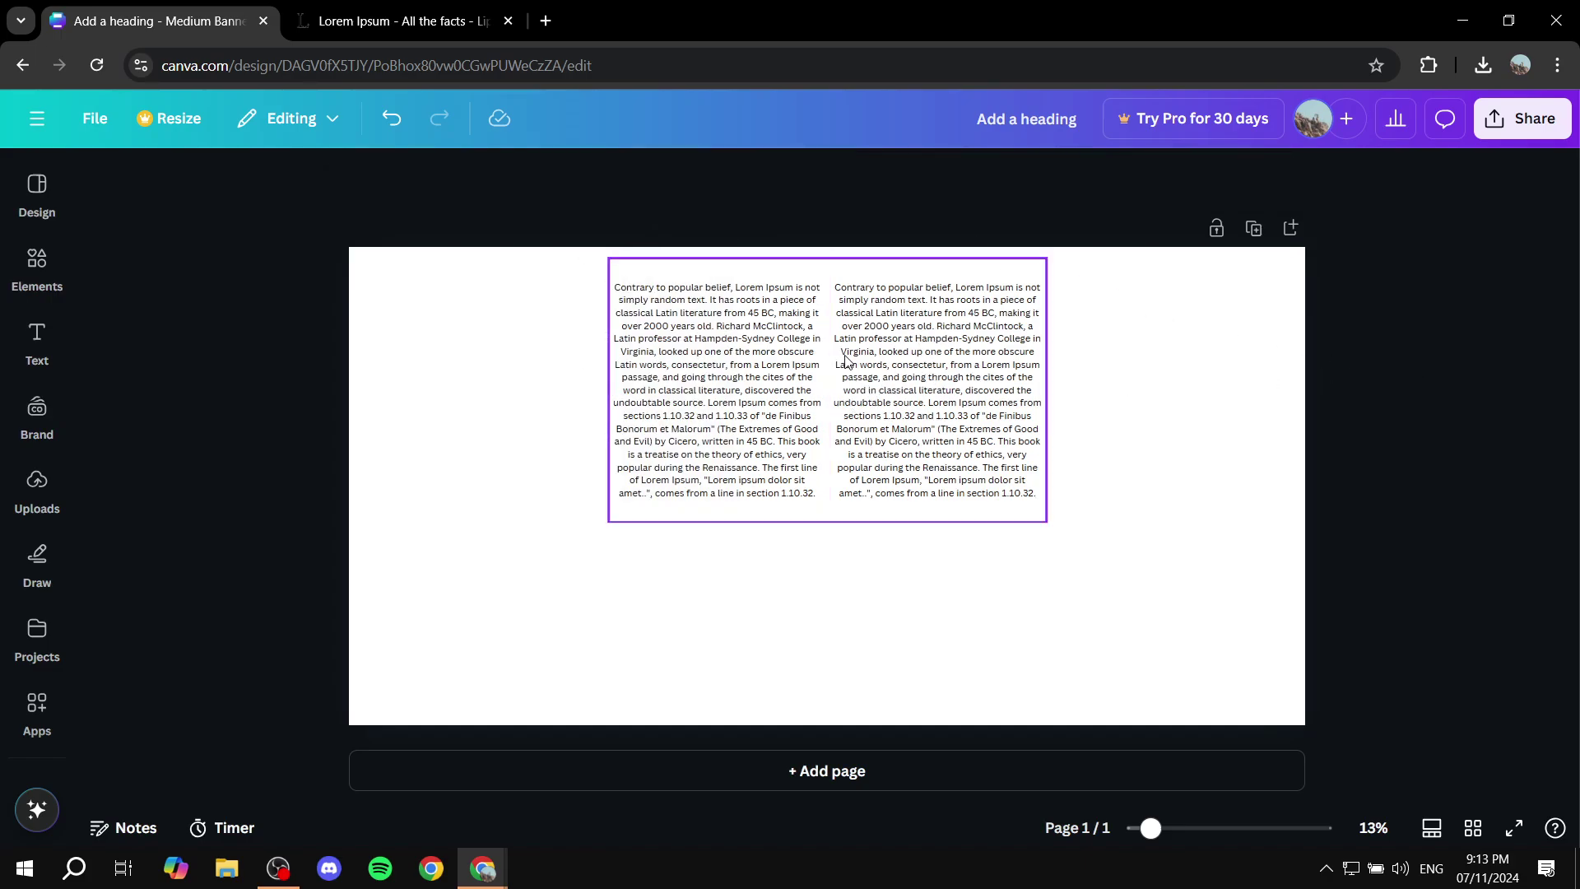
{"action": "mouse_move", "coordinate": [838, 384]}
{"action": "left_mouse_down"}
{"action": "mouse_move", "coordinate": [901, 387]}
{"action": "mouse_move", "coordinate": [790, 374]}
{"action": "mouse_move", "coordinate": [842, 371]}
{"action": "left_mouse_up"}
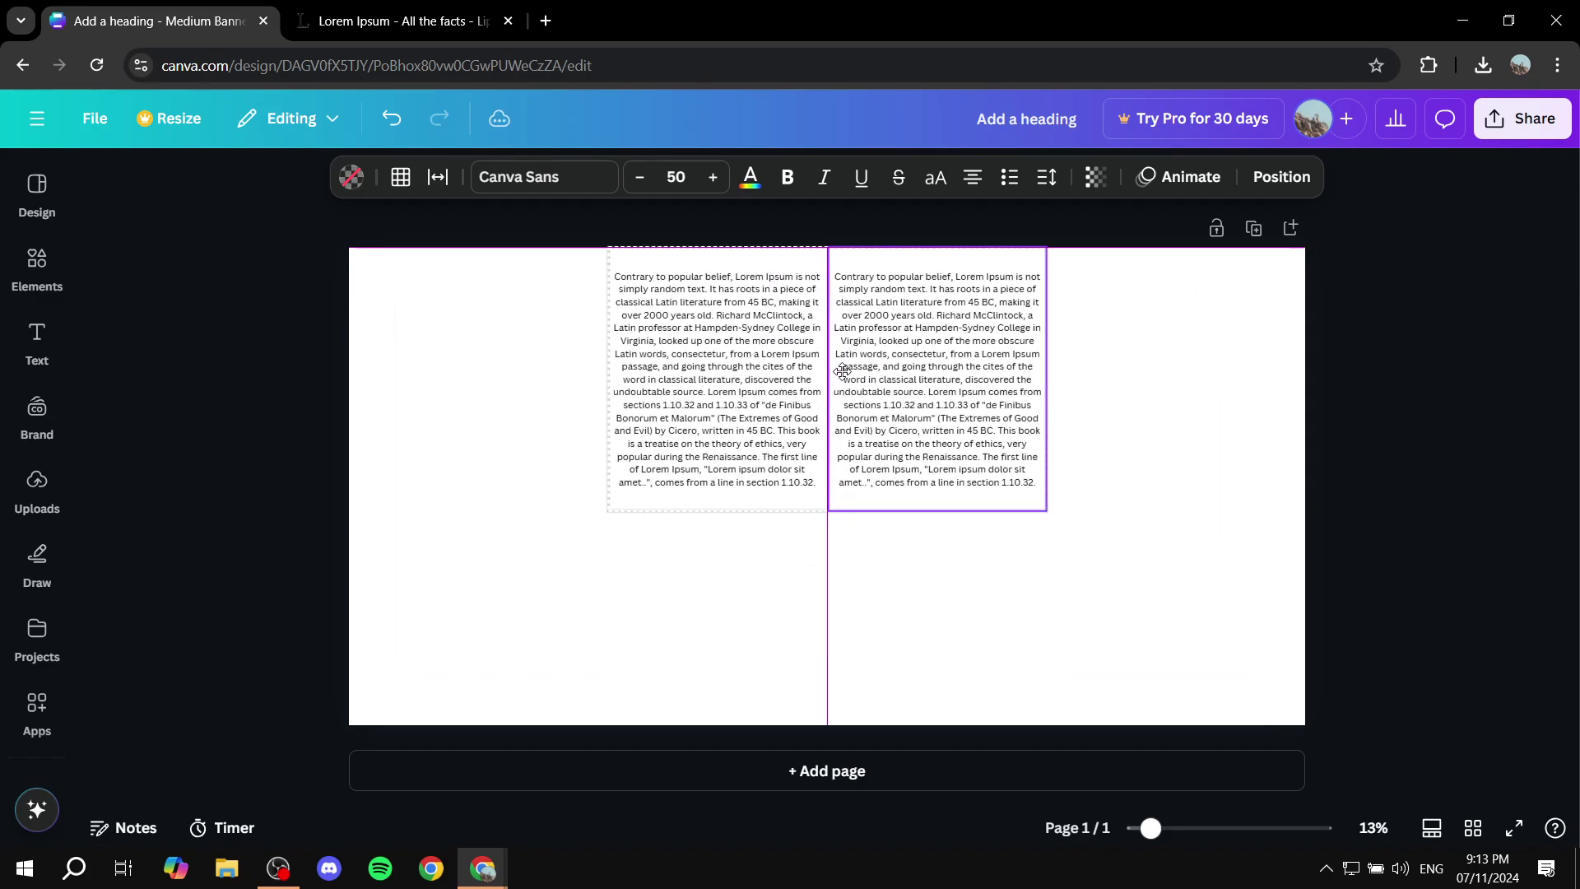
{"action": "left_click", "coordinate": [1478, 425]}
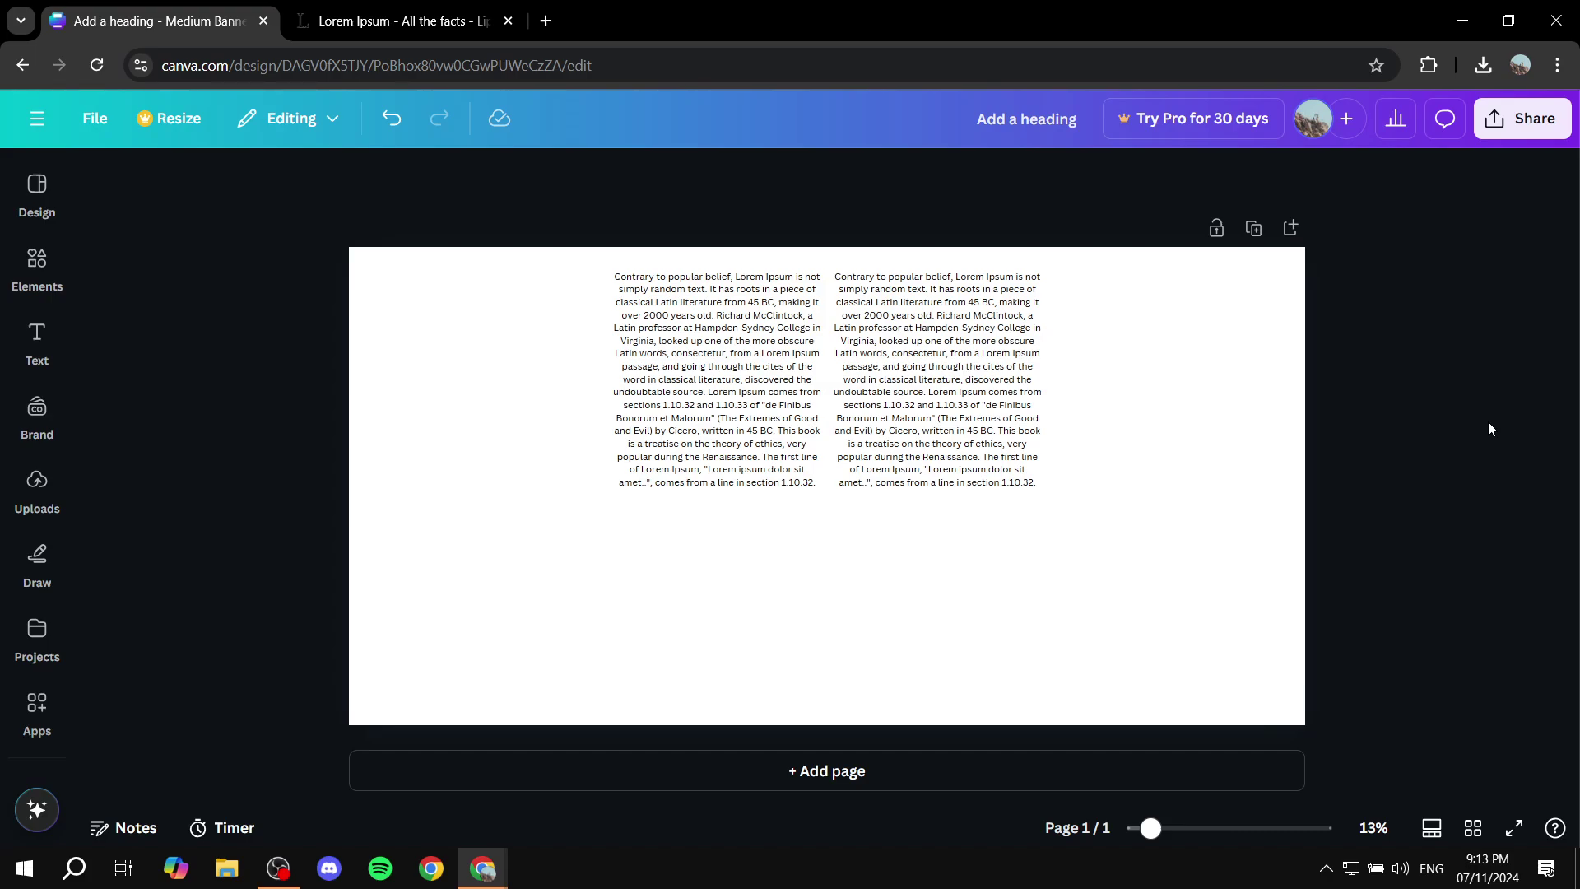